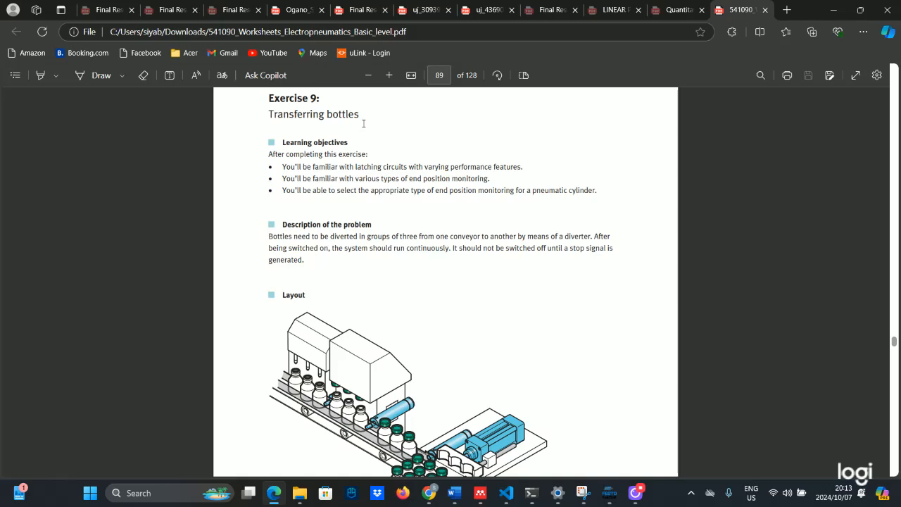
Zoom the PDF in two levels so page 89's Exercise 9, Transferring bottles, reads larger
click(393, 74)
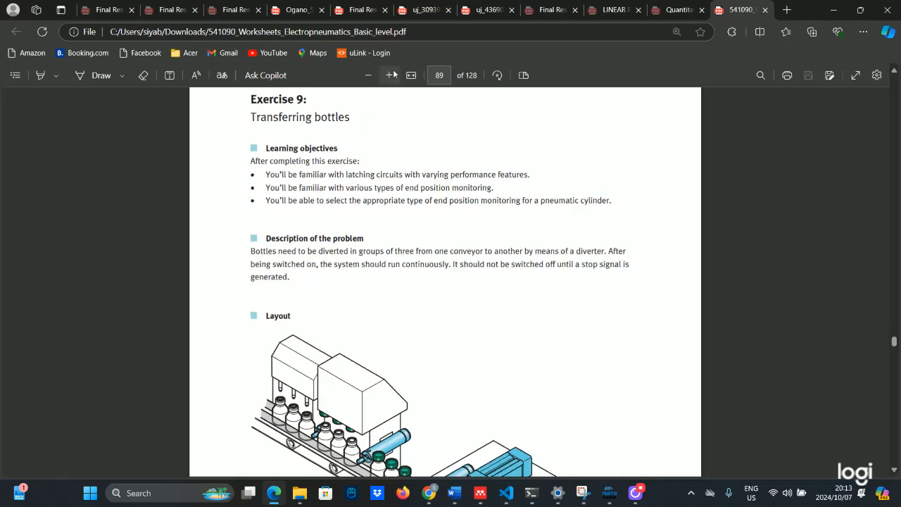
click(392, 75)
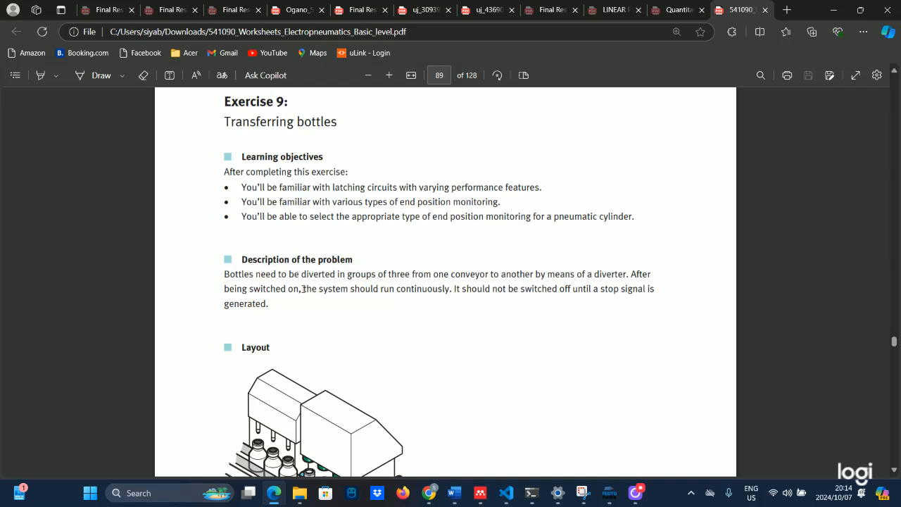
Highlight the phrase 'the system should run continuously' in yellow
drag(302, 288, 447, 292)
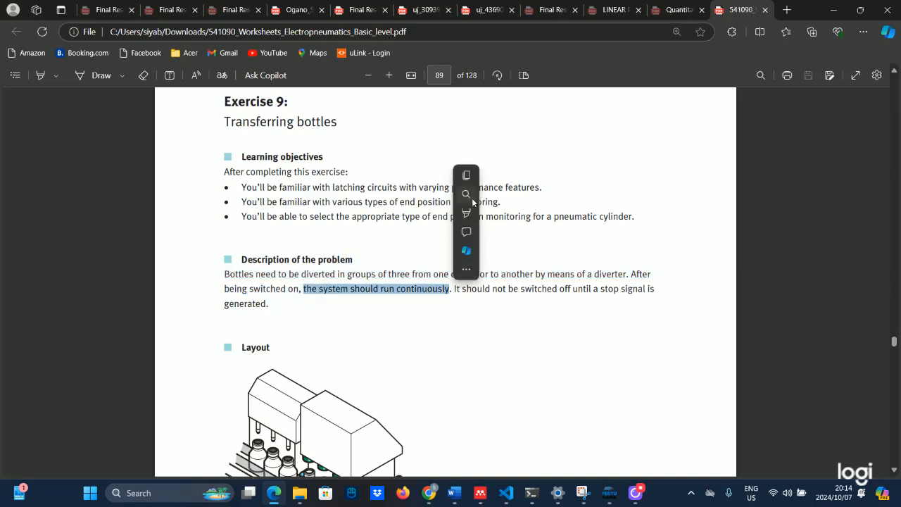
mouse_move(522, 221)
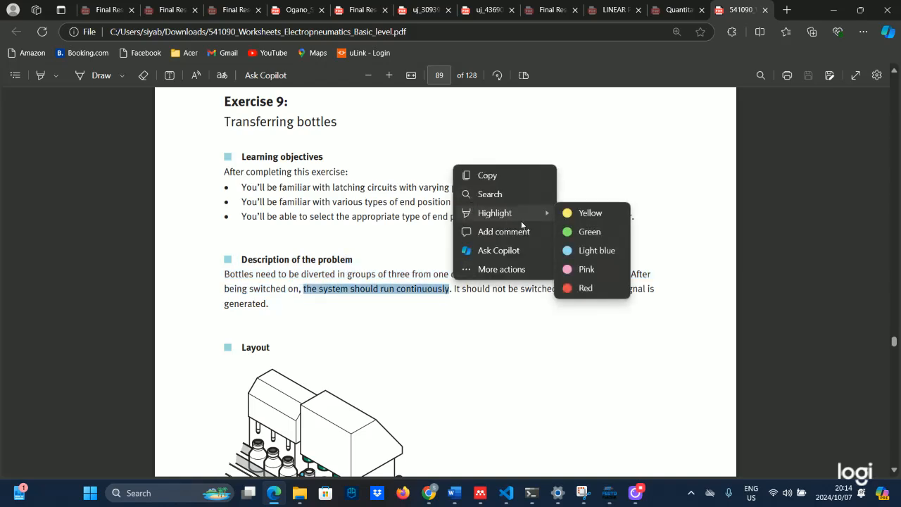
click(577, 214)
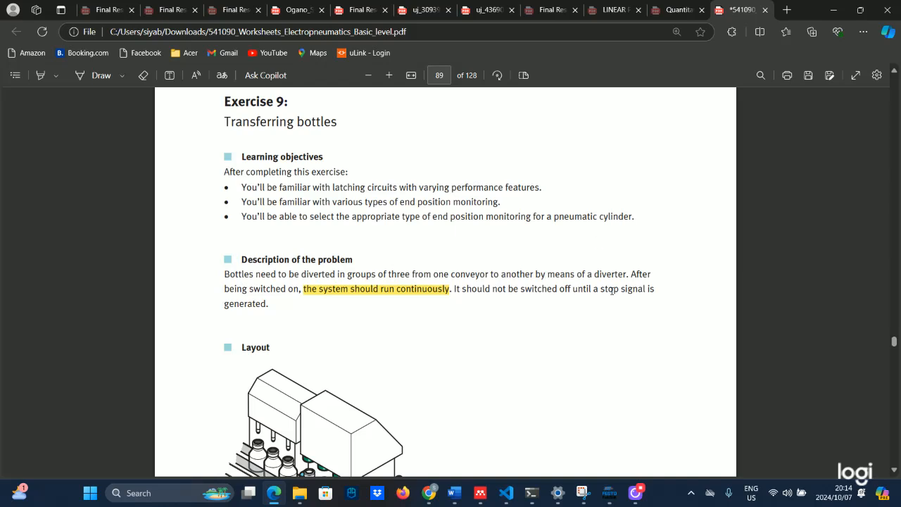
Highlight the words 'stop signal' in yellow
drag(601, 290, 643, 293)
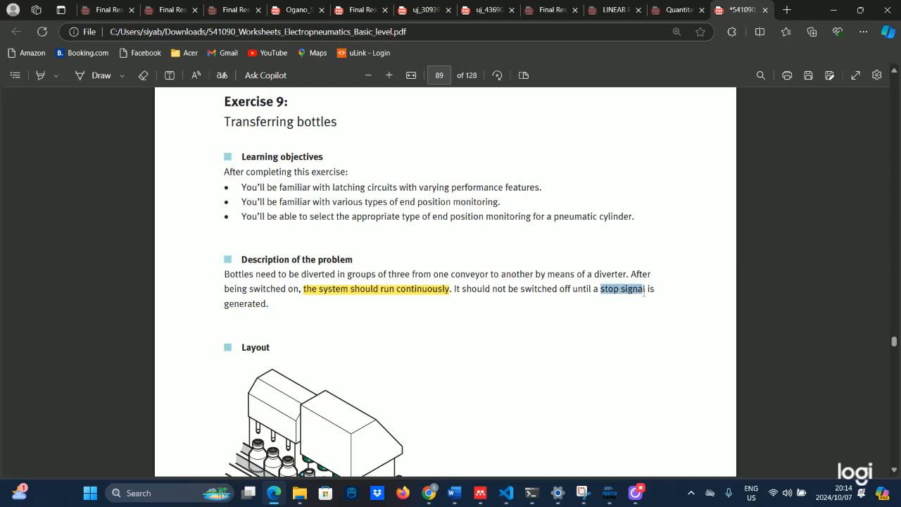
click(663, 205)
mouse_move(713, 222)
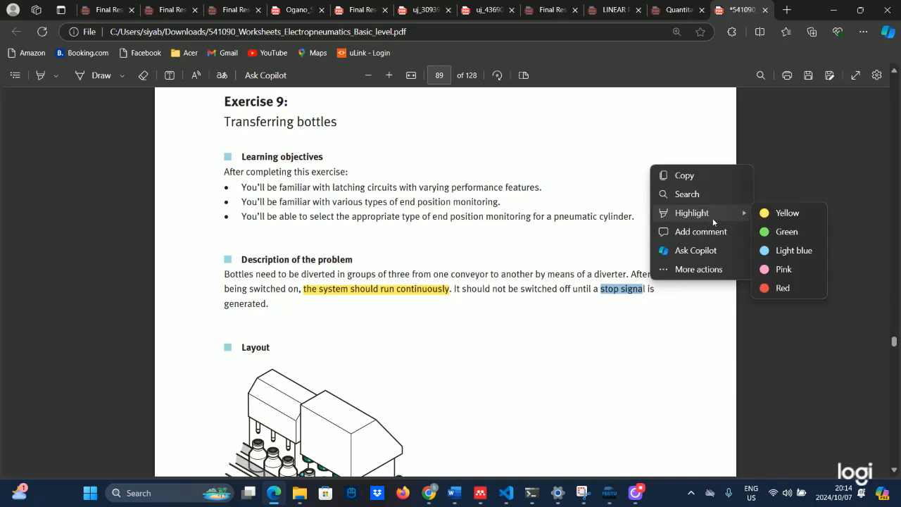
click(787, 212)
scroll(410, 283, down, 1)
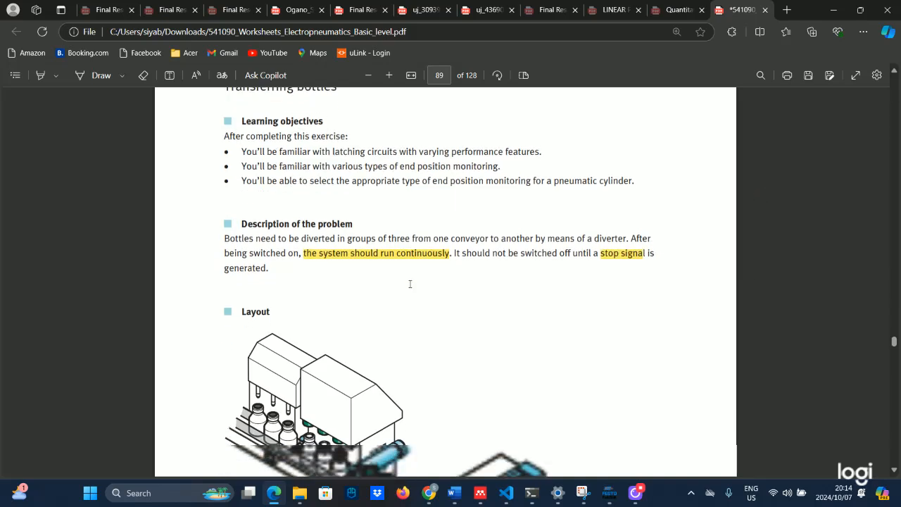
scroll(410, 284, down, 2)
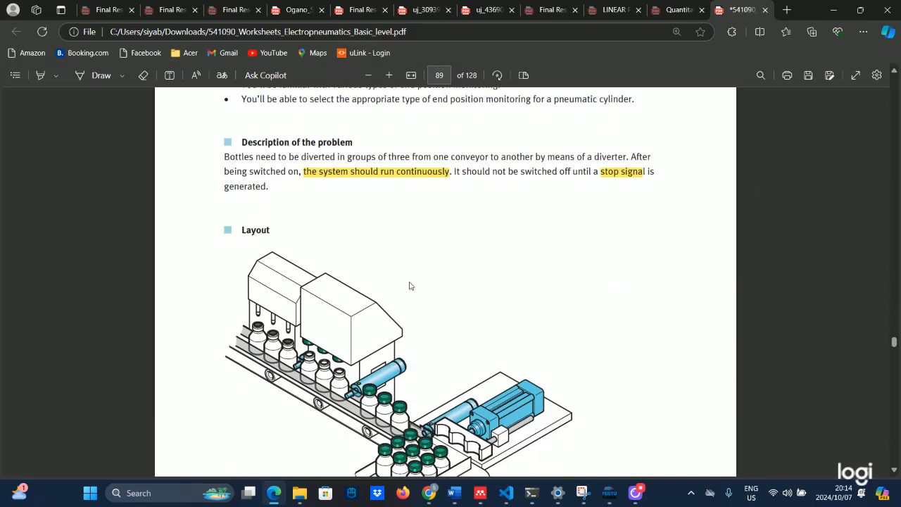
Scroll past the Layout figure on page 89 to the top of page 90
scroll(412, 284, down, 5)
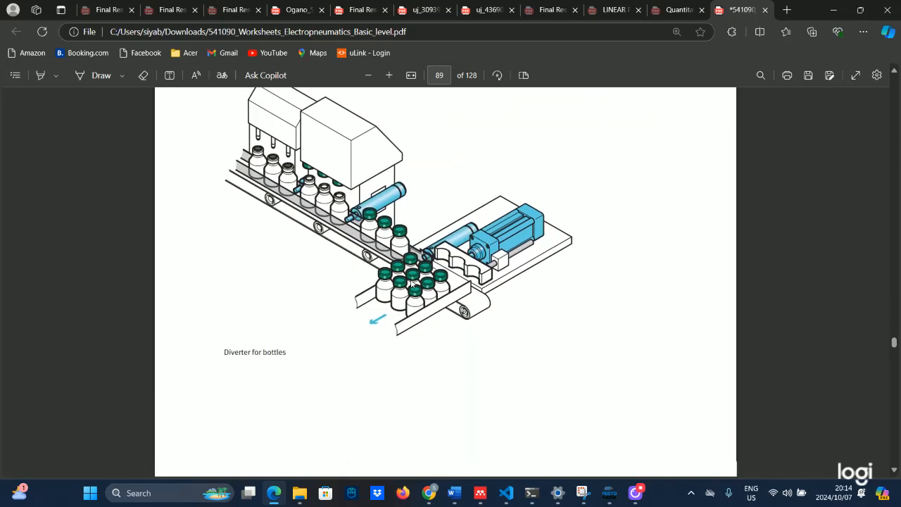
scroll(412, 284, down, 10)
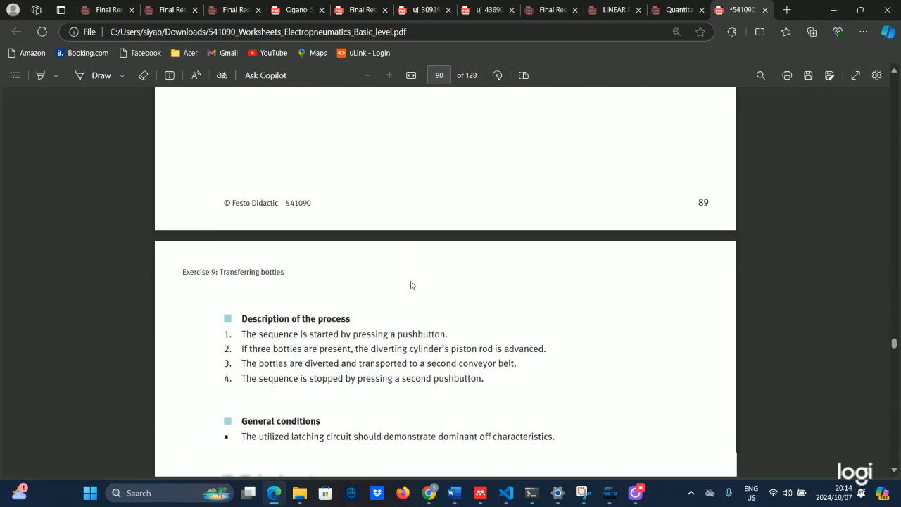
scroll(412, 284, up, 18)
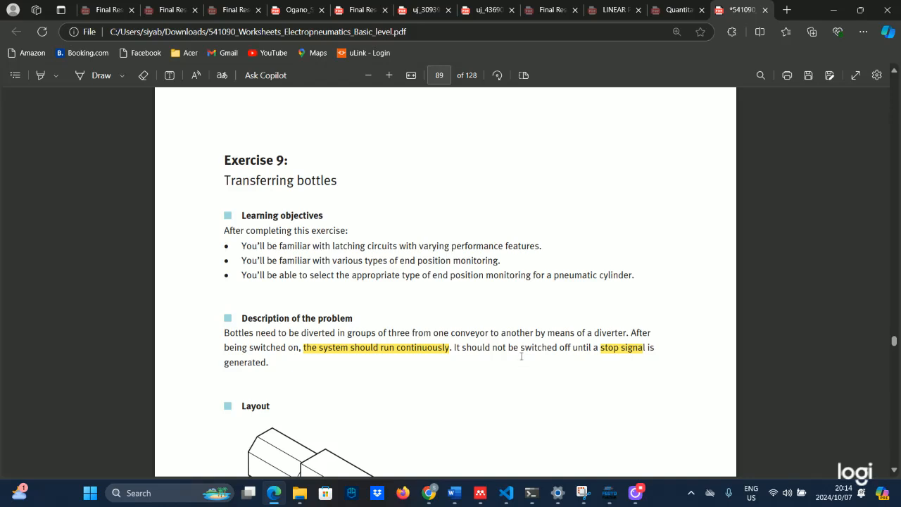
scroll(521, 355, down, 1)
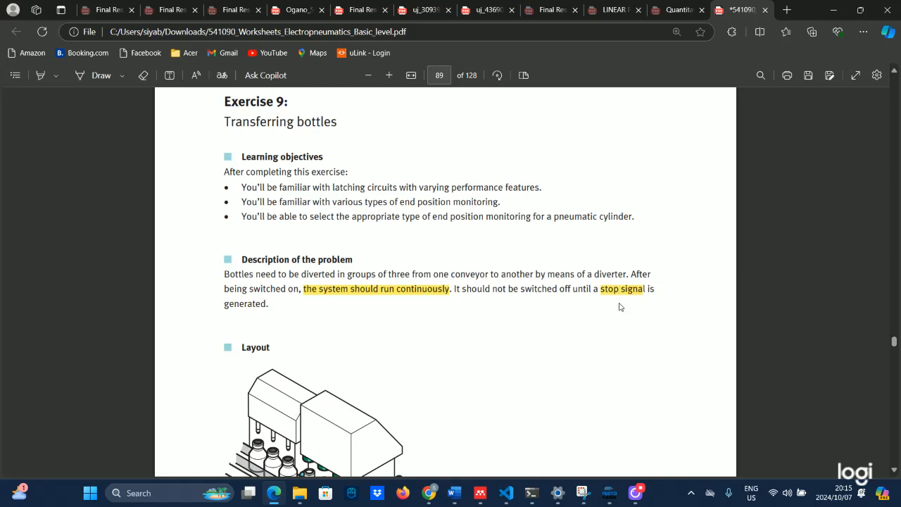
scroll(618, 303, down, 6)
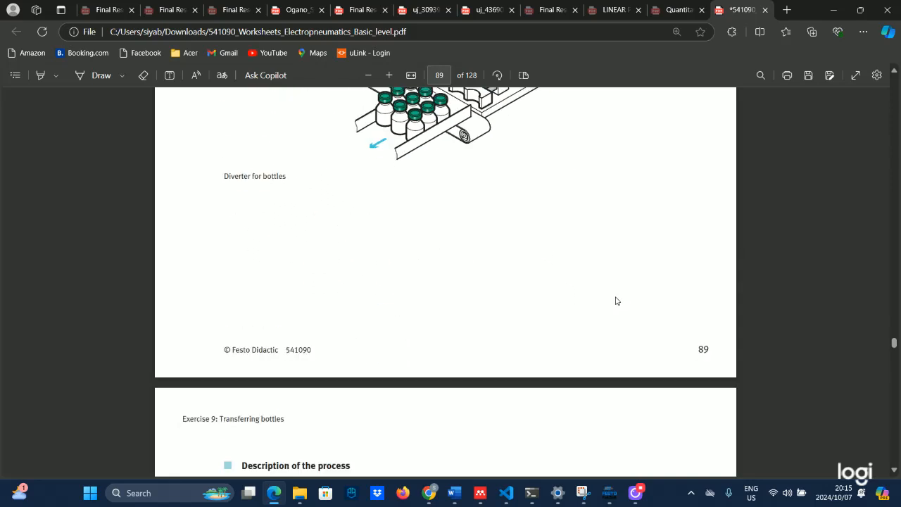
scroll(616, 301, down, 3)
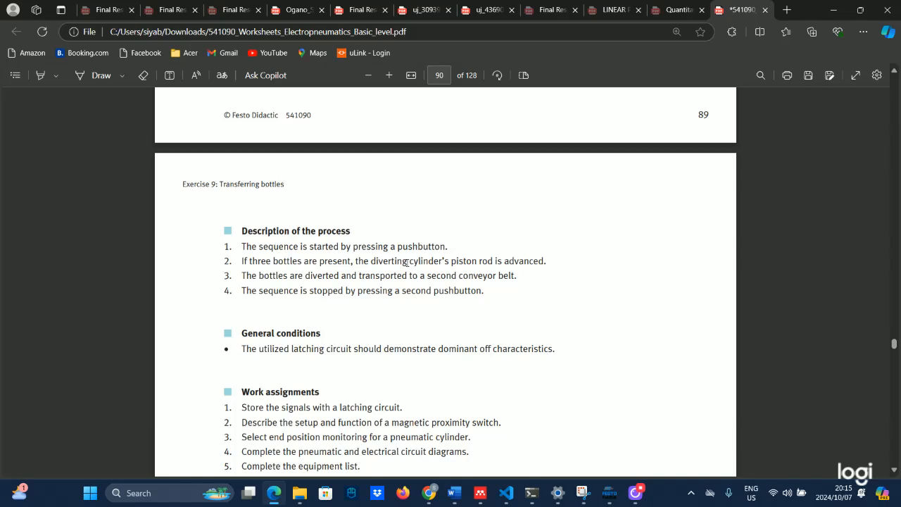
Compare the bottle diverter layout on page 89 with page 90, then select process steps 1 and 2
scroll(431, 272, up, 8)
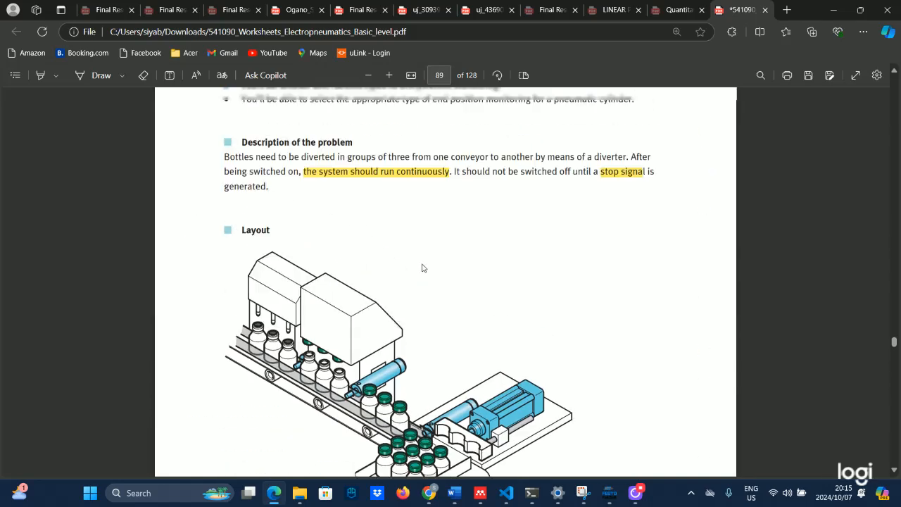
scroll(423, 267, down, 3)
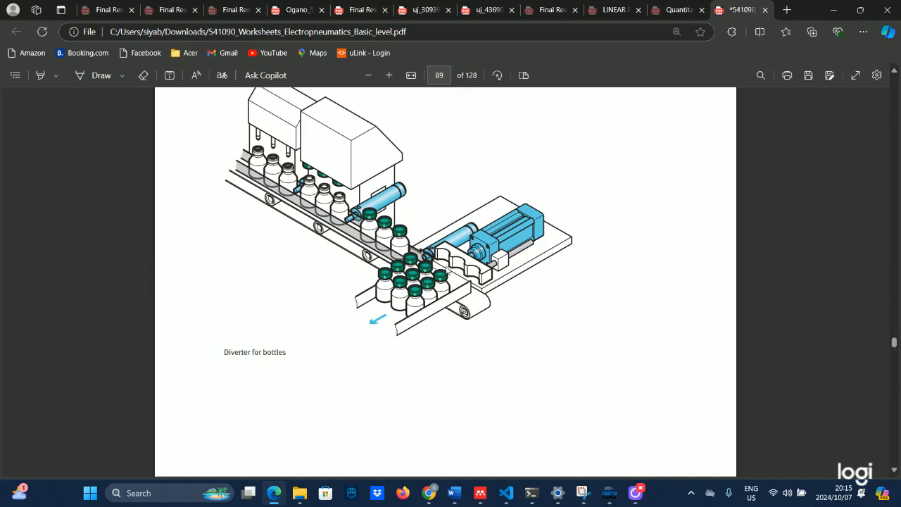
scroll(437, 285, down, 7)
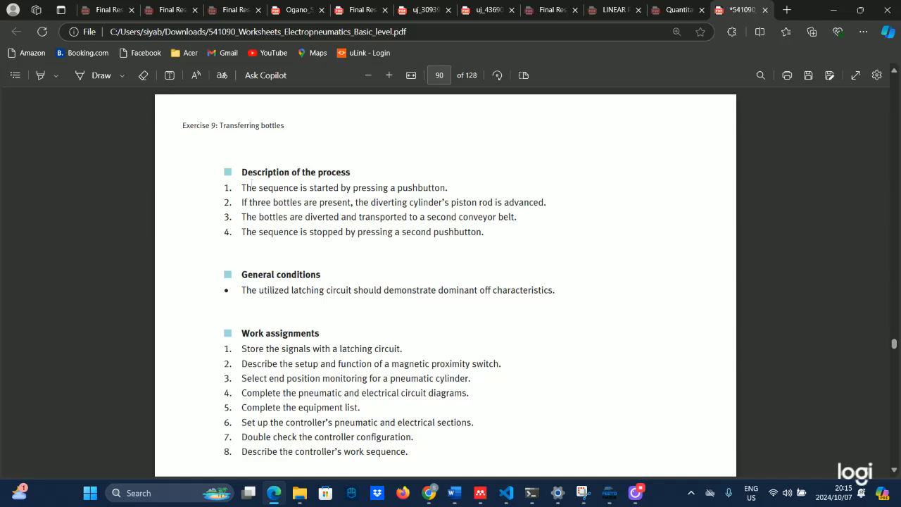
scroll(459, 294, up, 6)
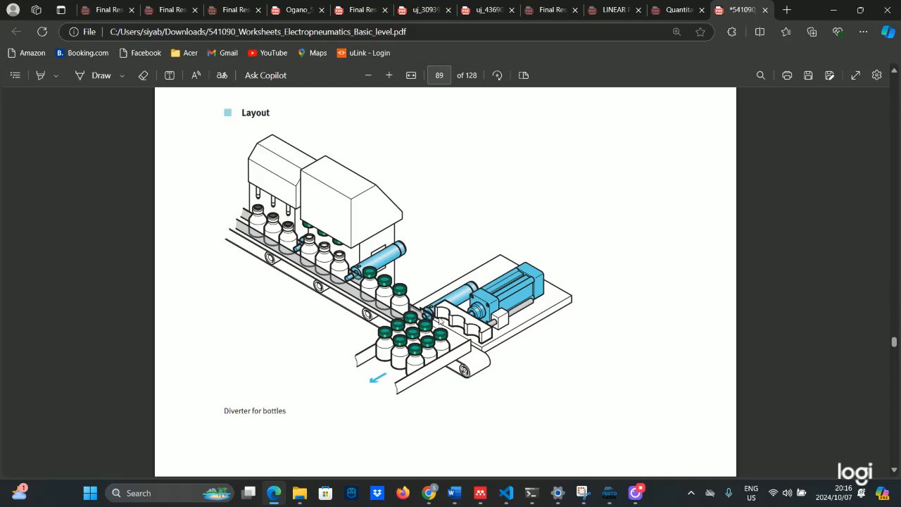
scroll(442, 322, down, 7)
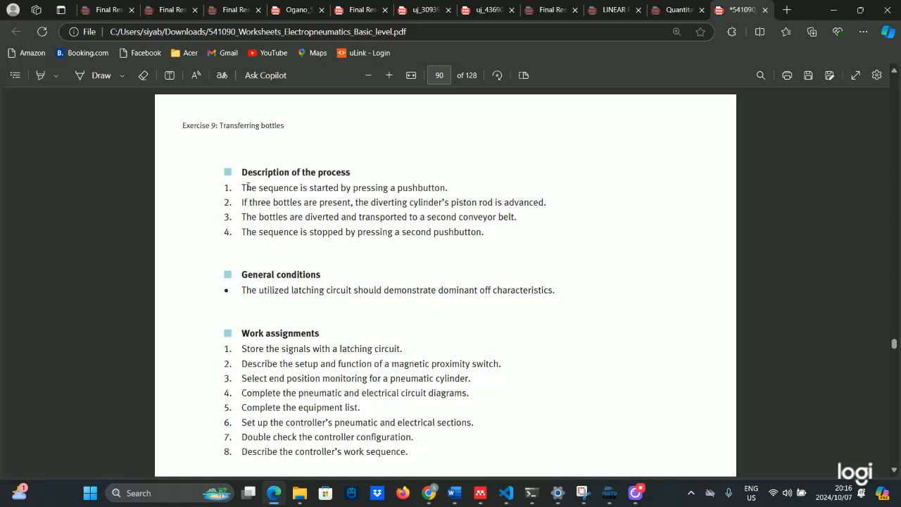
drag(243, 187, 549, 212)
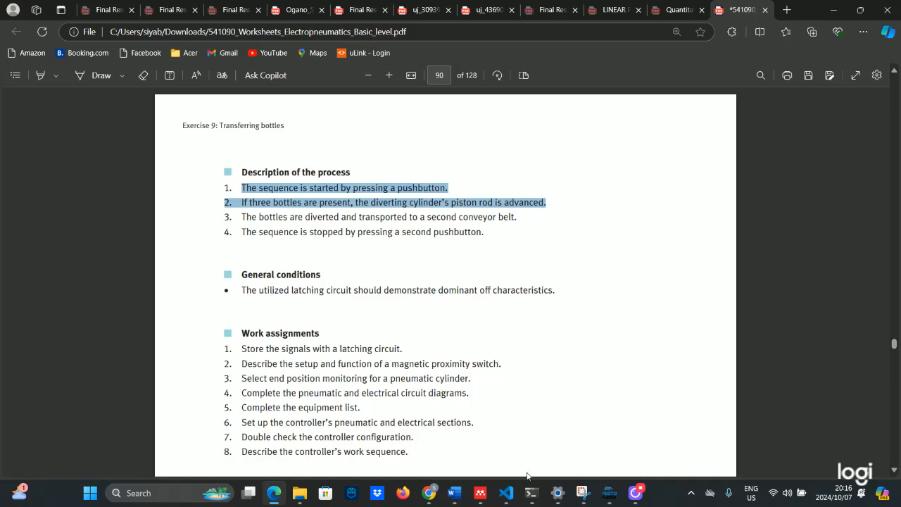
In FluidSIM-P, place a compressed air supply on the lower left of the canvas
mouse_move(610, 489)
click(615, 467)
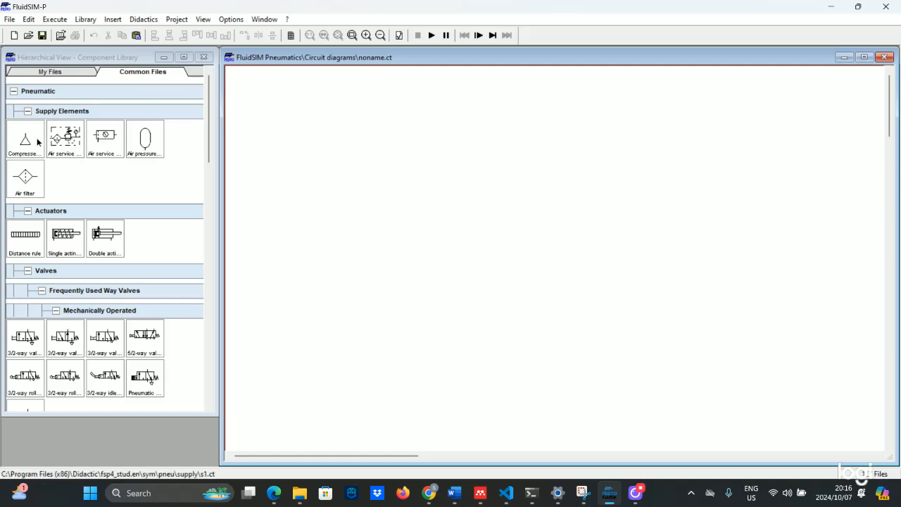
drag(36, 143, 253, 361)
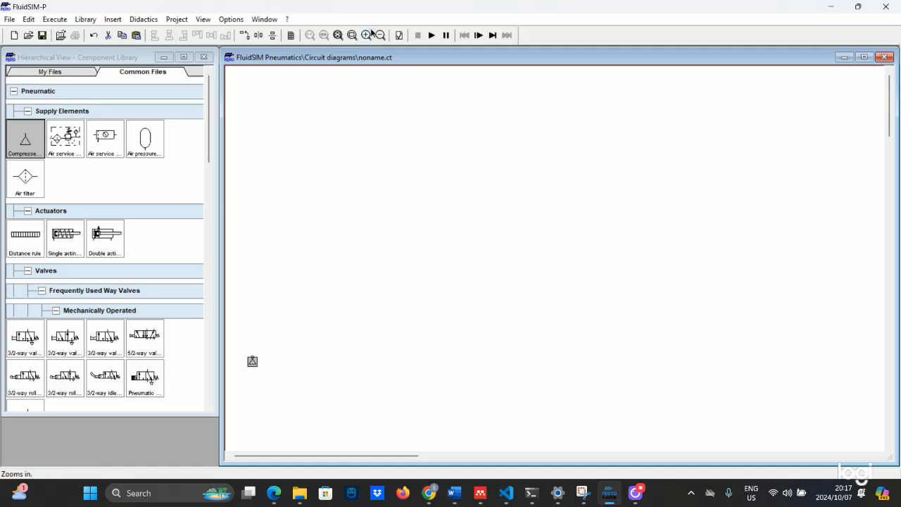
click(365, 36)
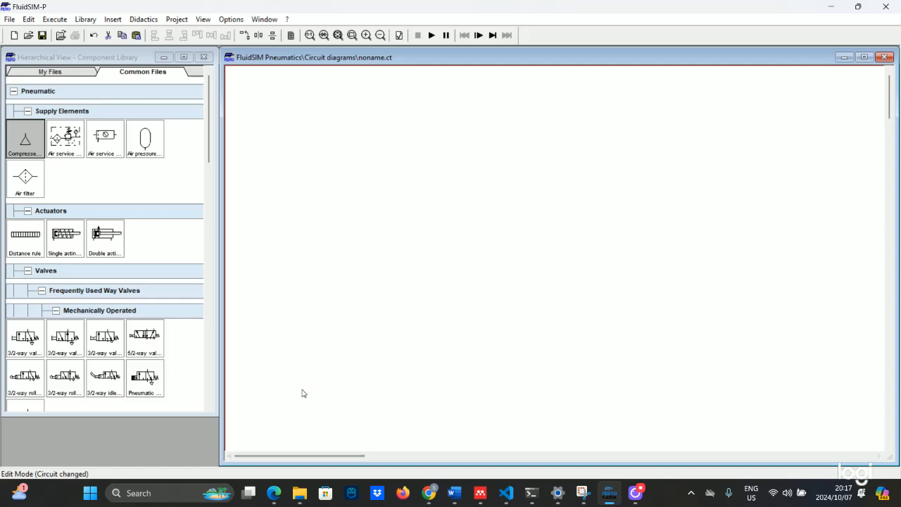
Add an air service unit beside the compressor
scroll(304, 393, down, 1)
scroll(303, 393, down, 1)
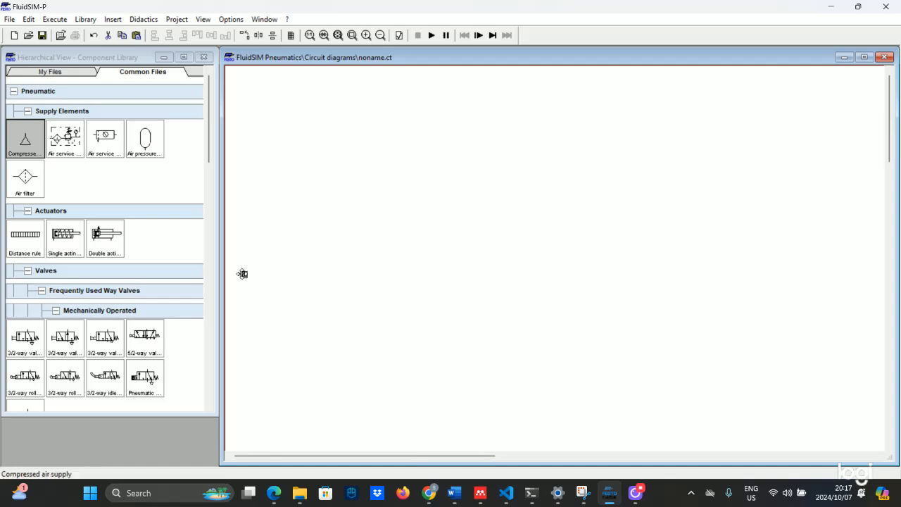
drag(242, 275, 281, 422)
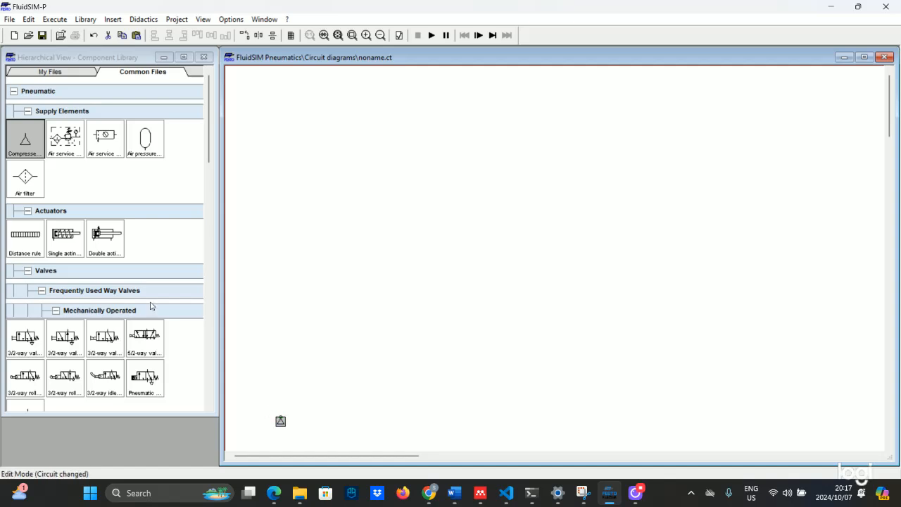
drag(67, 147, 293, 398)
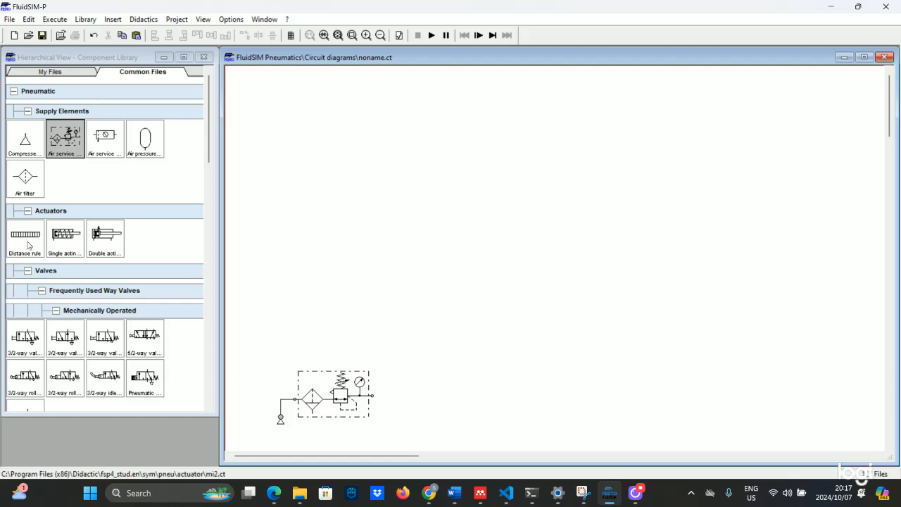
scroll(65, 239, down, 5)
scroll(66, 239, down, 1)
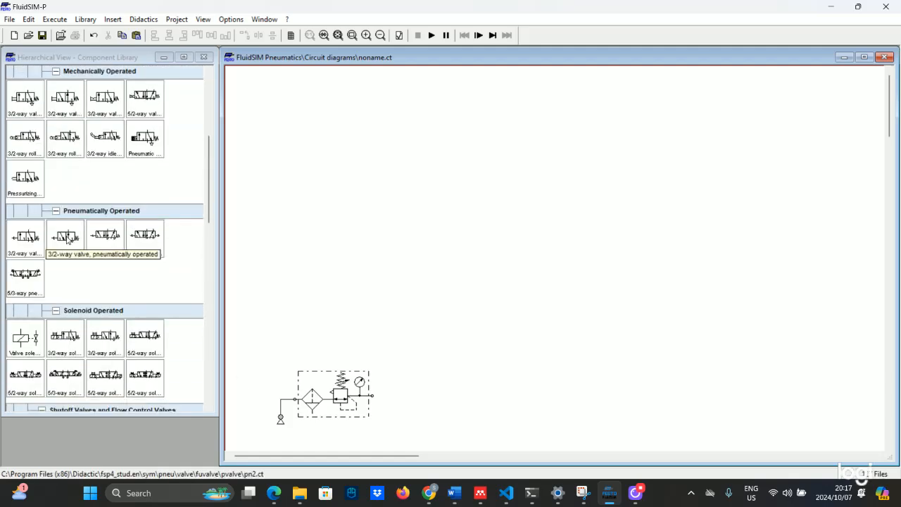
scroll(66, 239, up, 6)
Add a double-acting cylinder to the circuit
drag(109, 230, 380, 279)
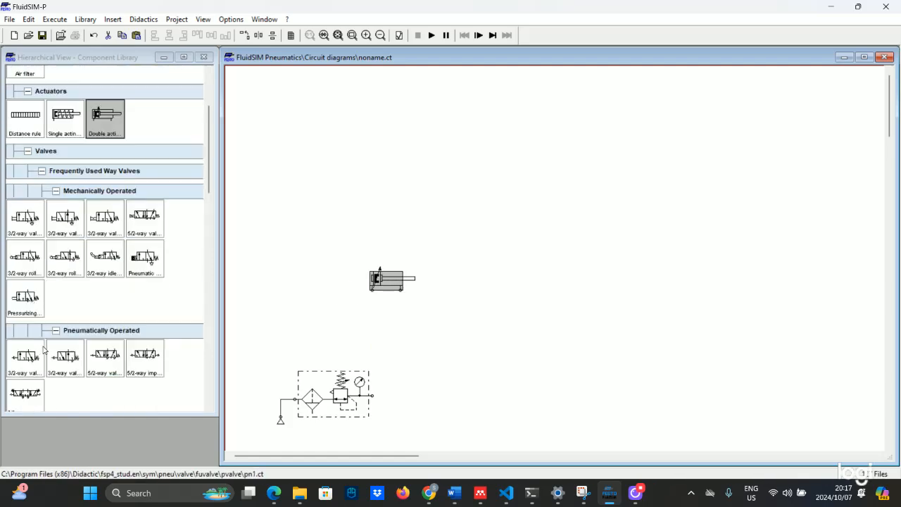
scroll(45, 348, down, 3)
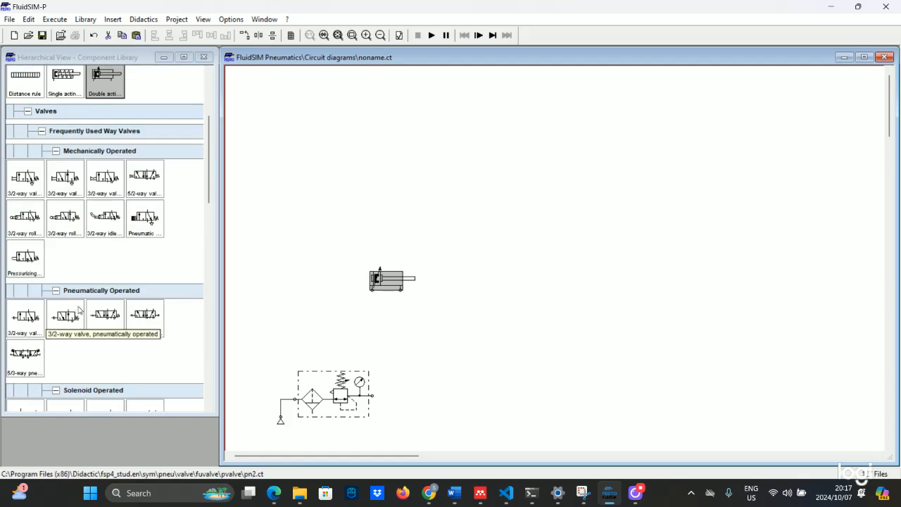
scroll(82, 311, down, 3)
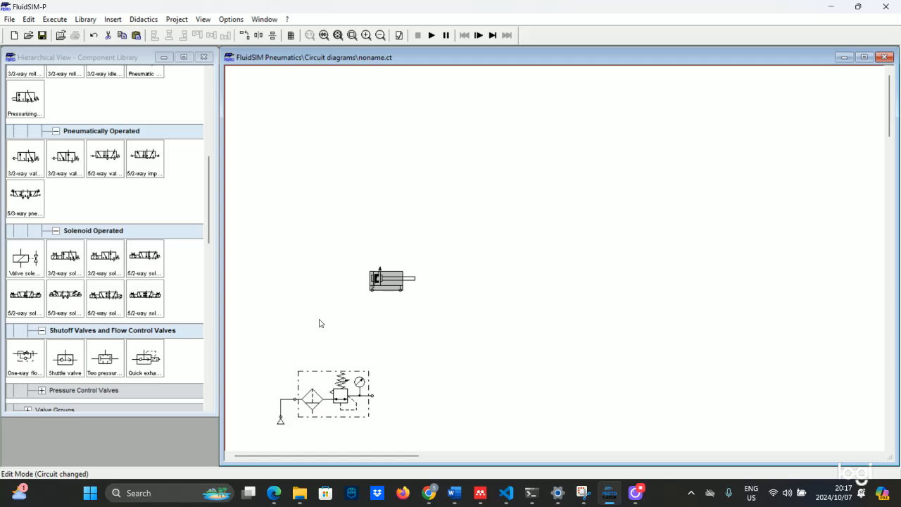
Place two 5/2-way solenoid valves above the cylinder
drag(27, 307, 316, 216)
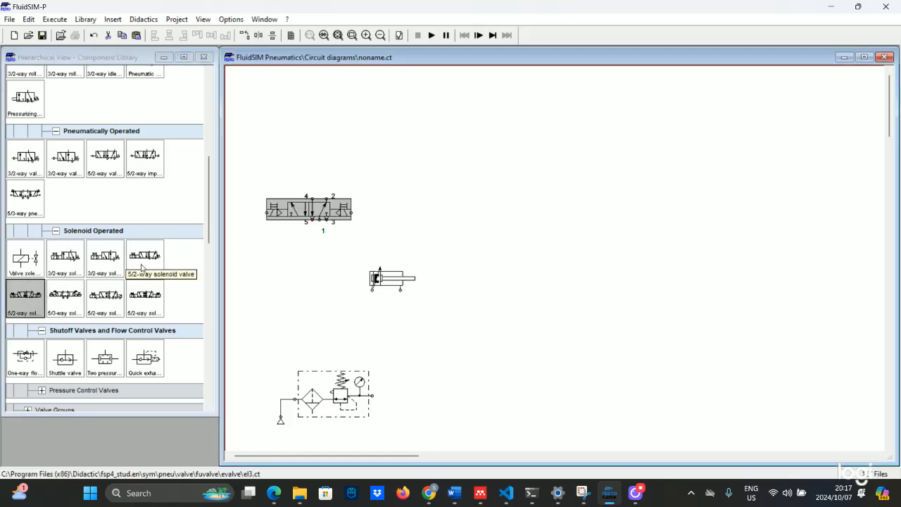
drag(142, 266, 423, 213)
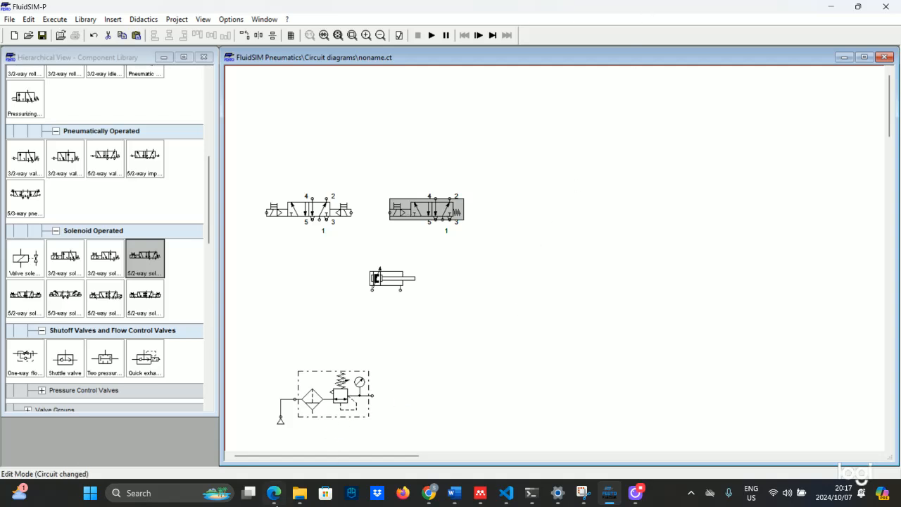
click(274, 501)
Reread the bottle diverter problem and layout on page 89, then go back to FluidSIM-P
scroll(320, 280, up, 10)
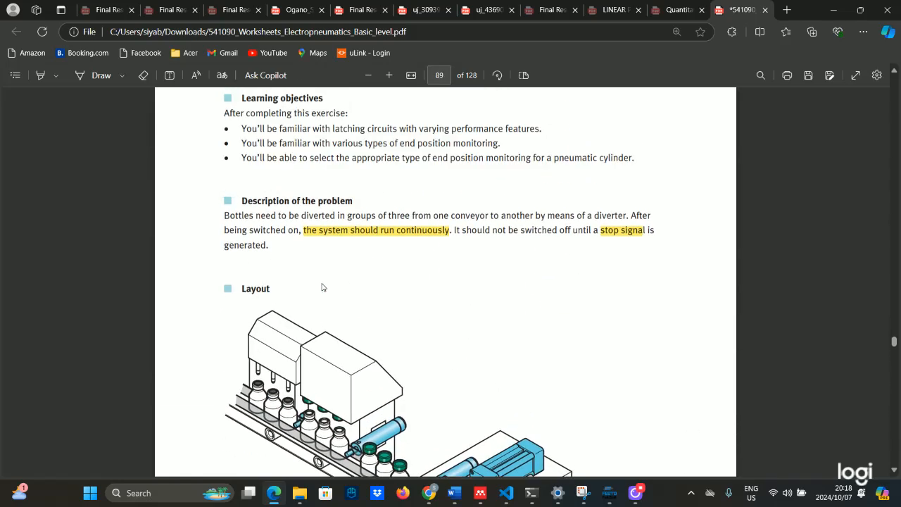
scroll(399, 388, down, 3)
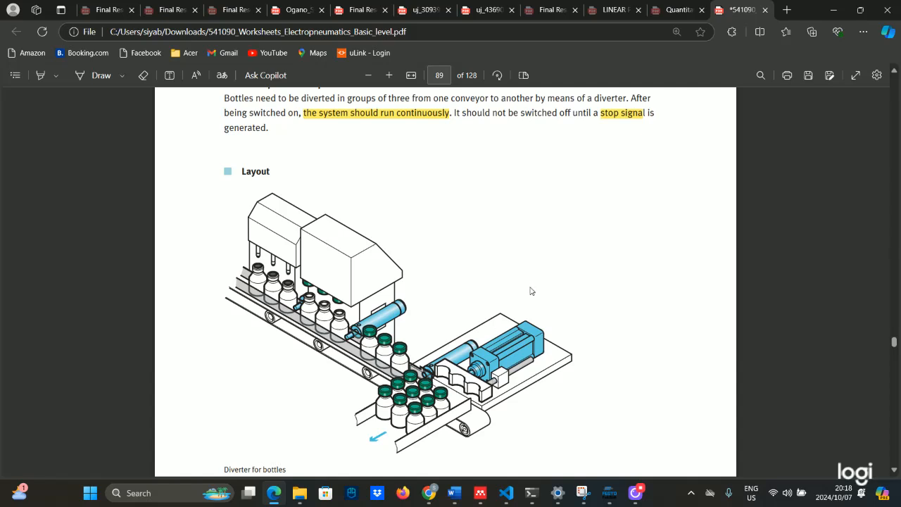
click(610, 486)
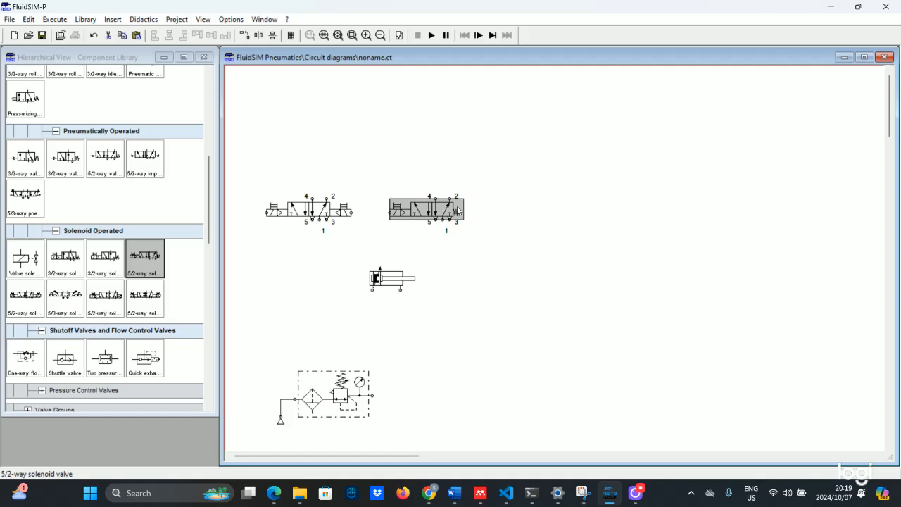
Delete the right spring-return 5/2 valve and place the impulse valve below the cylinder
right_click(452, 212)
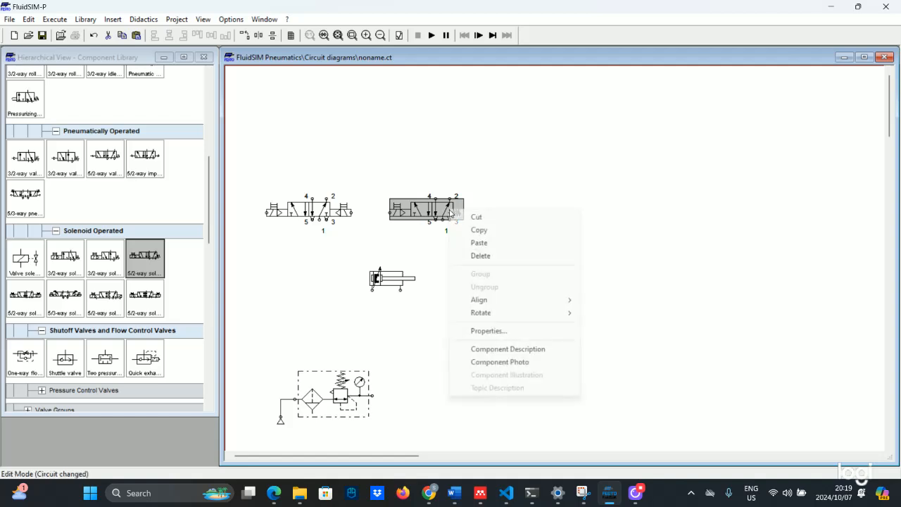
click(337, 242)
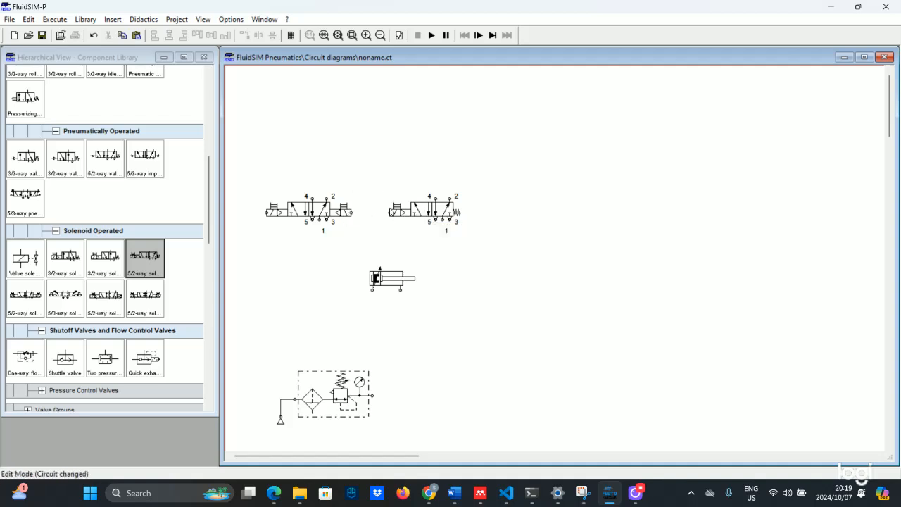
click(415, 210)
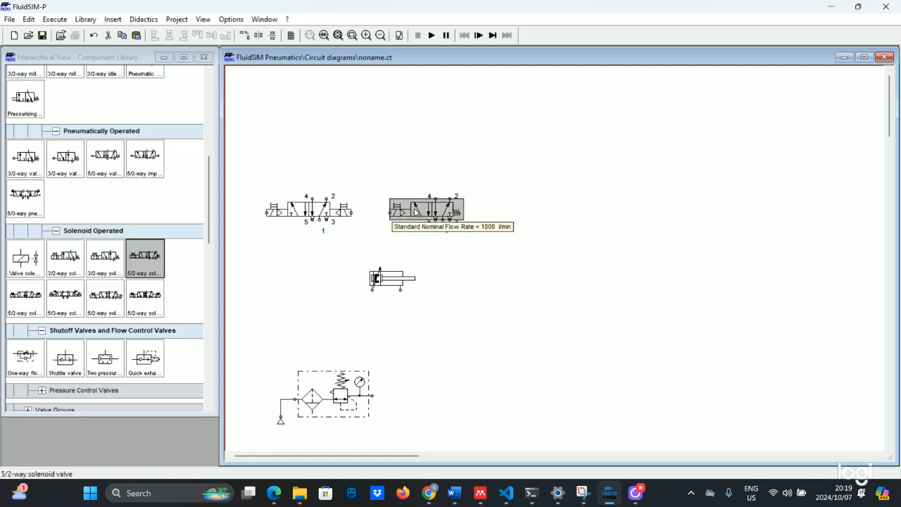
right_click(415, 210)
click(436, 255)
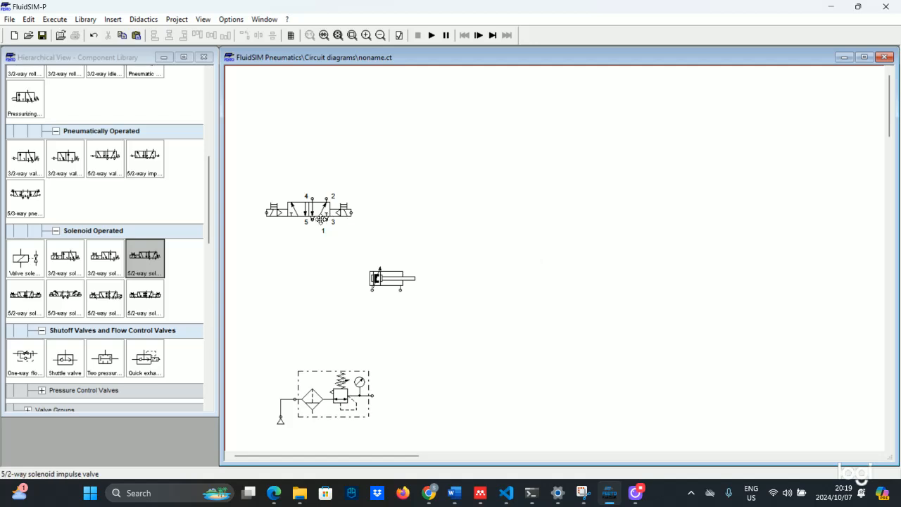
drag(347, 222, 361, 329)
drag(380, 270, 339, 263)
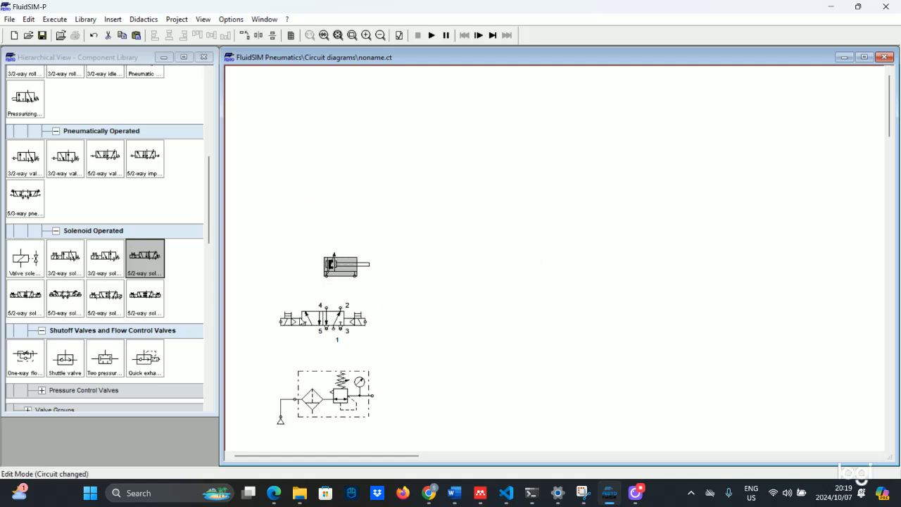
Connect valve ports 4 and 2 to the cylinder, and port 1 to the service unit
drag(326, 308, 326, 275)
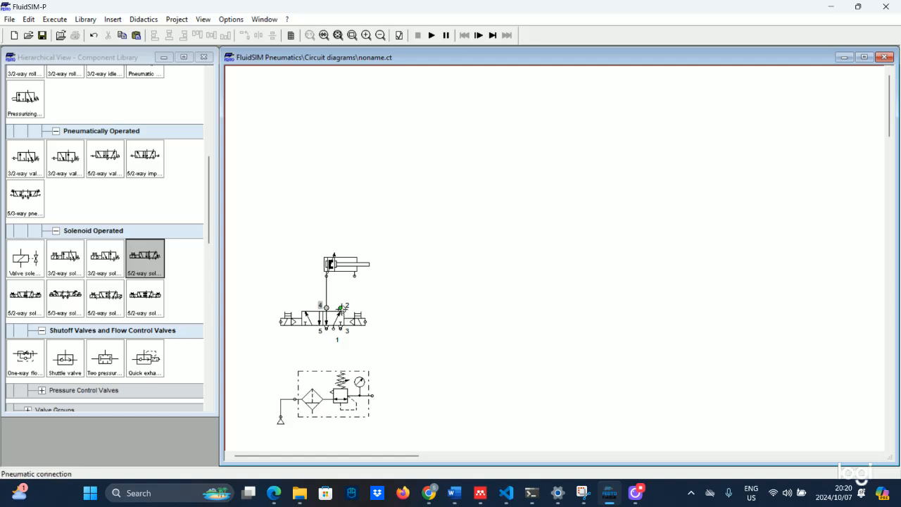
drag(341, 306, 354, 275)
drag(334, 329, 372, 396)
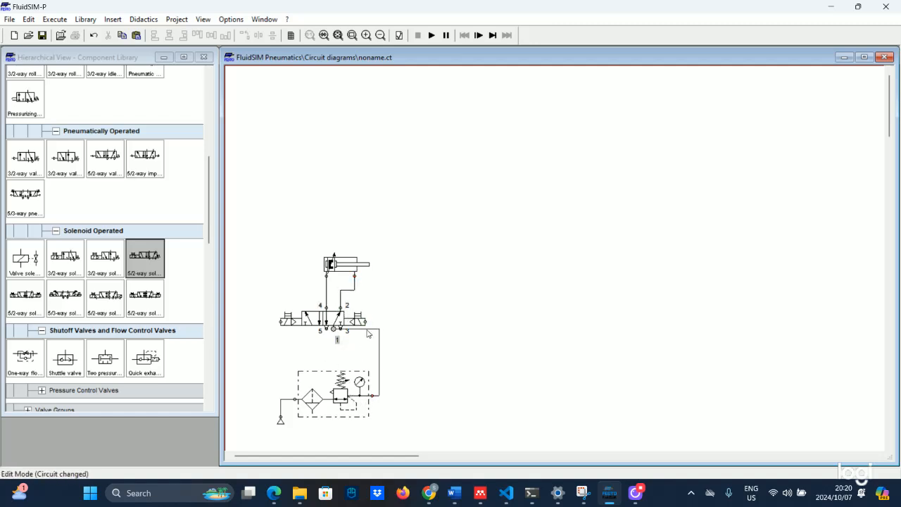
drag(366, 328, 337, 340)
Move the circuit as a group and bring the compressed-air source closer to the service unit
drag(280, 215, 416, 338)
drag(283, 124, 283, 122)
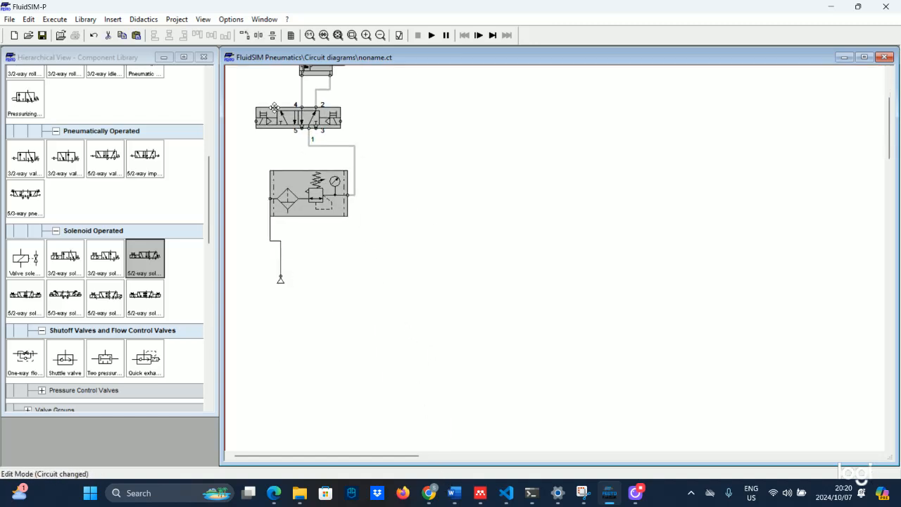
scroll(362, 328, up, 2)
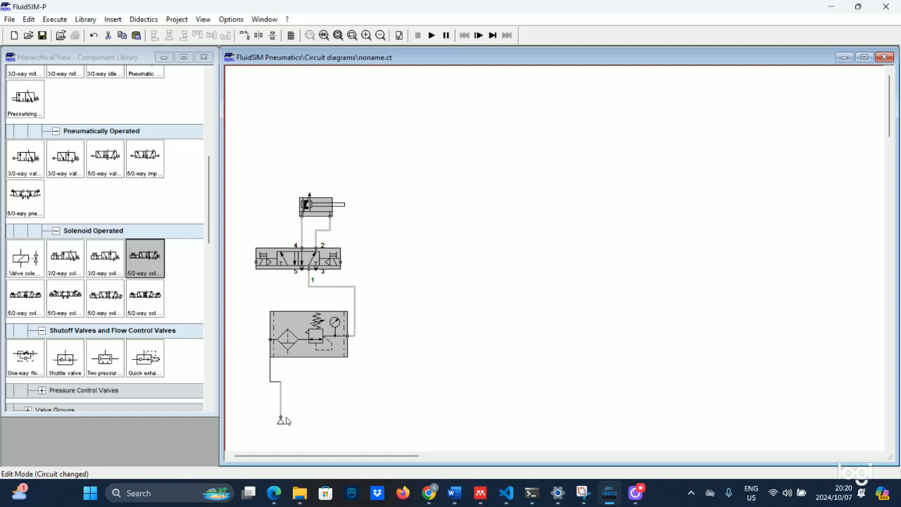
drag(280, 421, 240, 356)
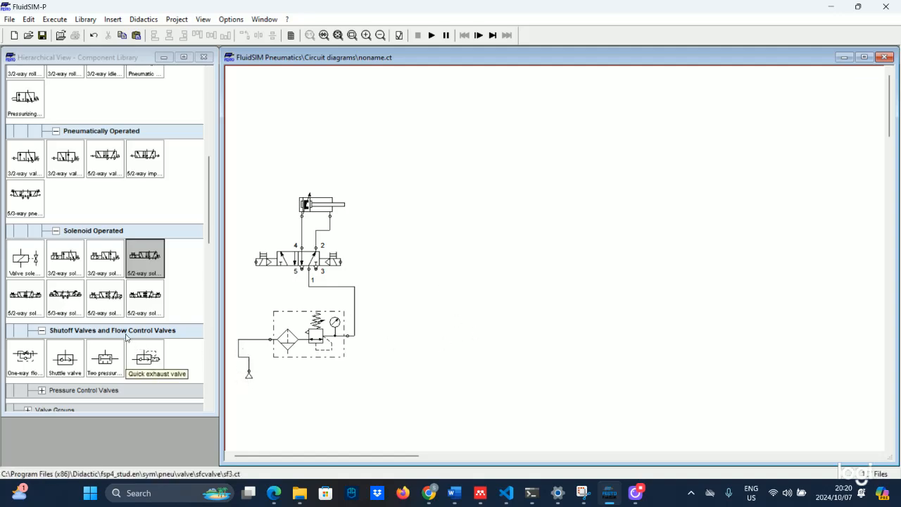
Build the +24V rail: two +24V connections, the right one rotated 180°, wired together
scroll(40, 229, down, 1)
scroll(40, 229, up, 4)
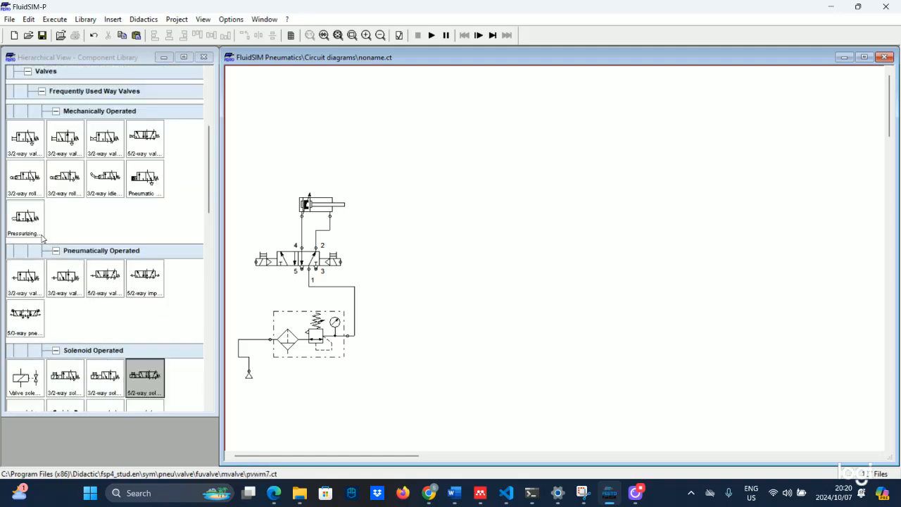
scroll(79, 266, down, 9)
drag(79, 266, 422, 145)
drag(68, 255, 684, 138)
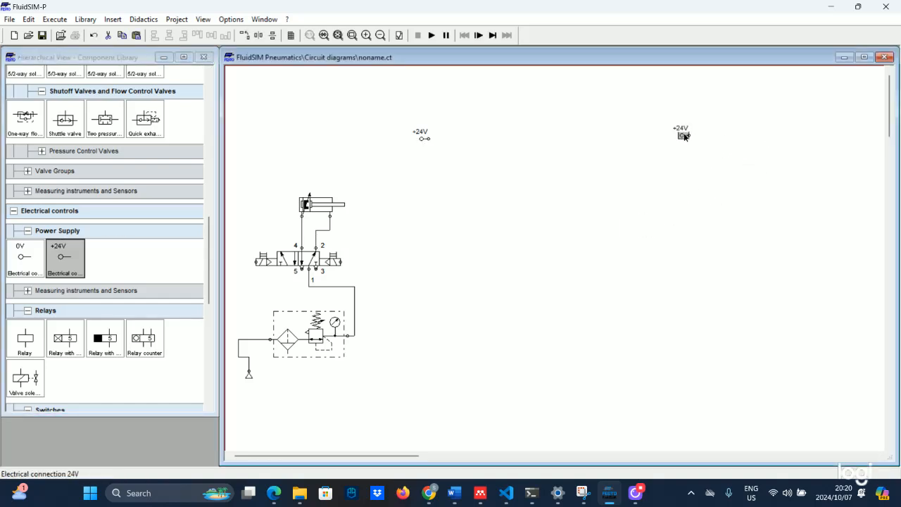
right_click(684, 136)
mouse_move(757, 237)
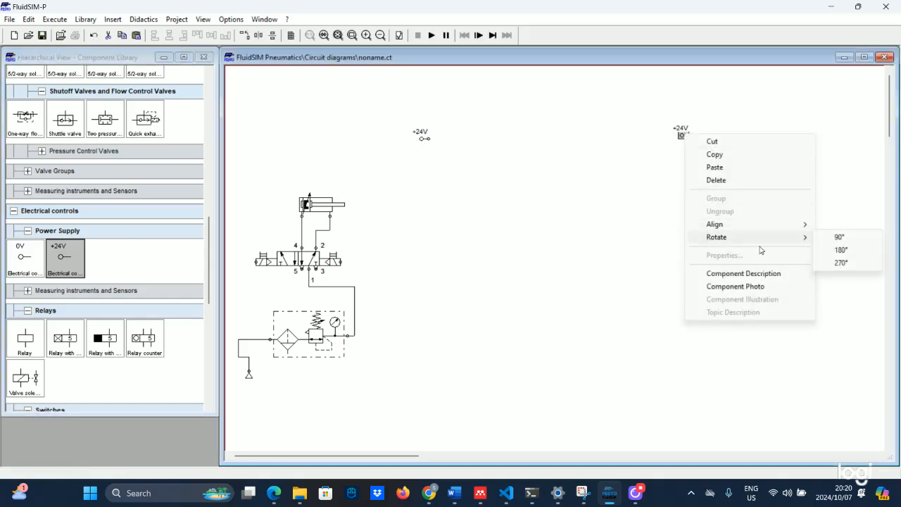
click(828, 253)
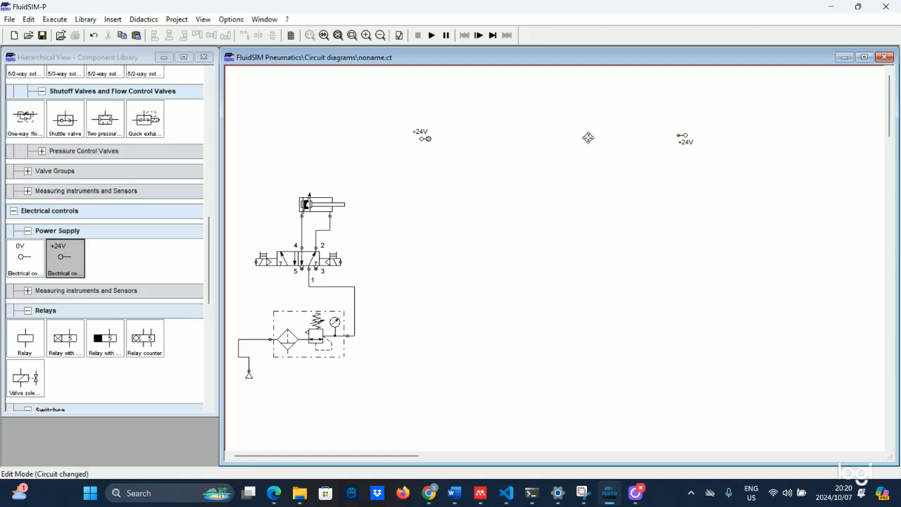
drag(589, 138, 744, 138)
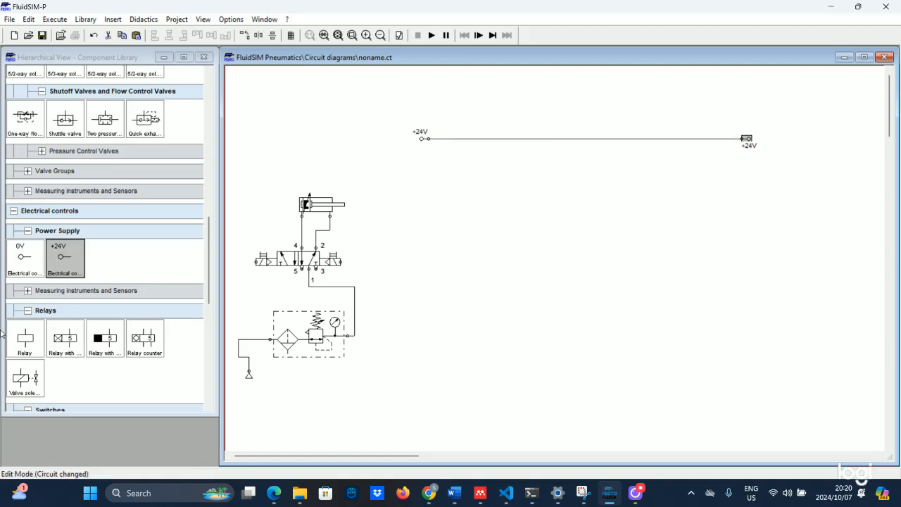
Build the 0V rail below: two 0V connections, the right one rotated 180°, wired together
drag(25, 259, 422, 347)
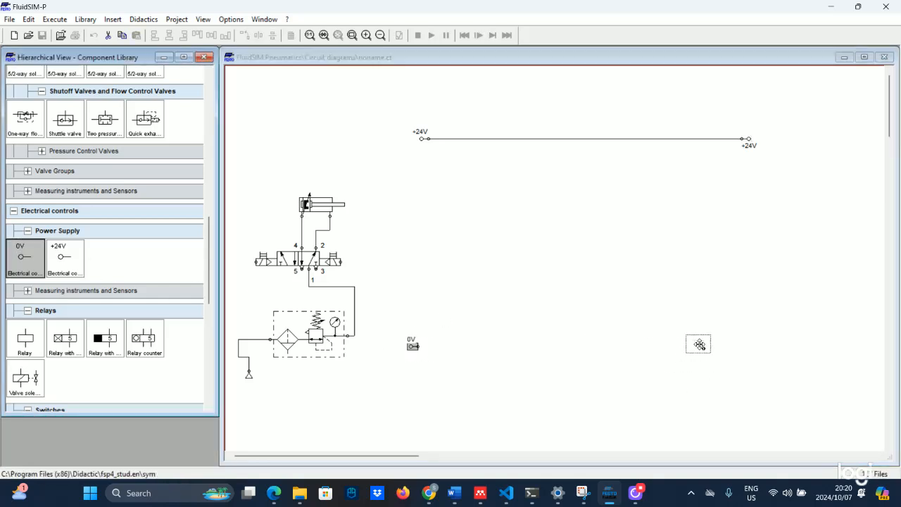
drag(699, 344, 691, 340)
right_click(691, 339)
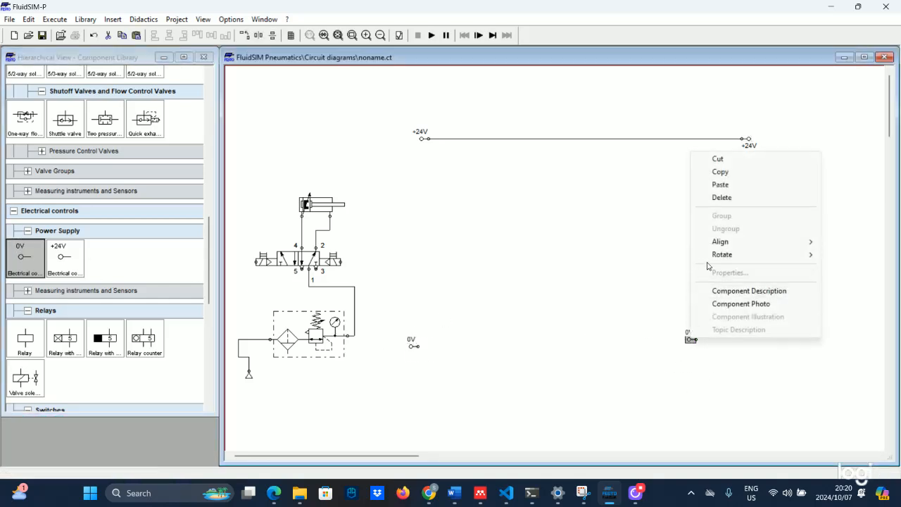
mouse_move(809, 255)
click(836, 268)
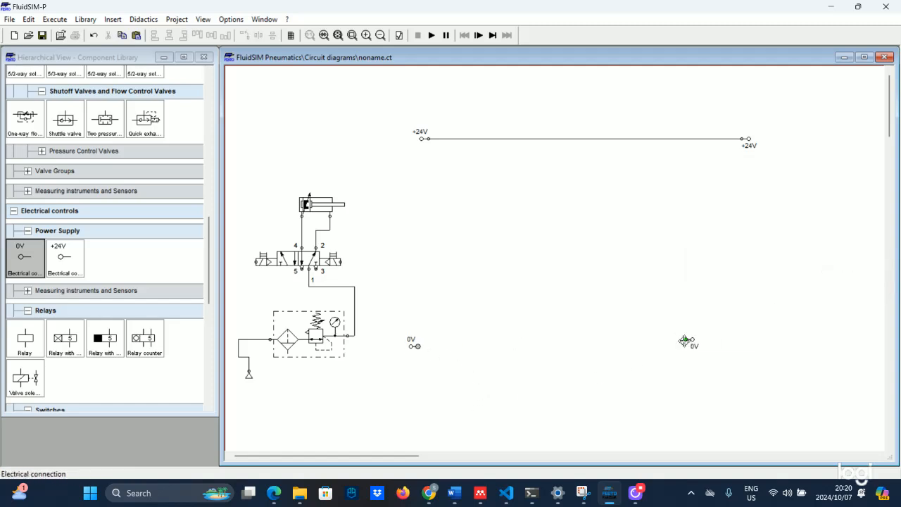
drag(416, 346, 758, 352)
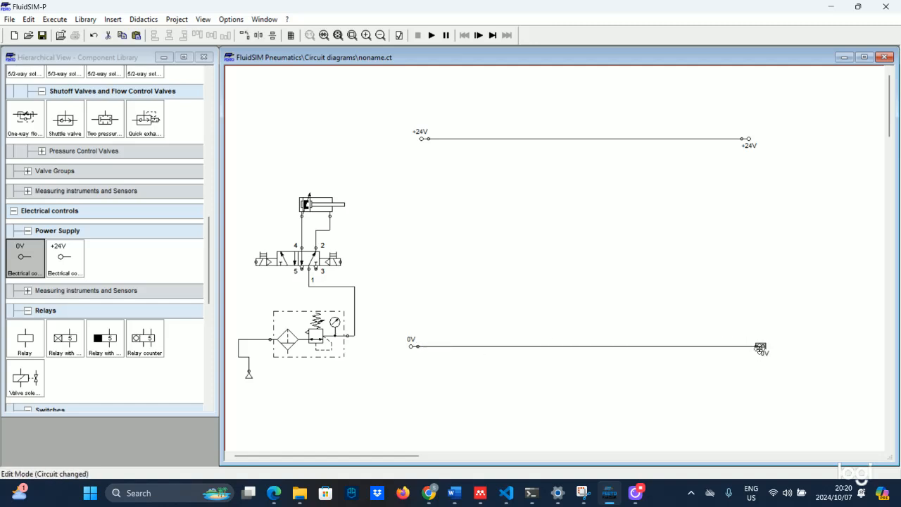
Raise the pneumatic circuit beside the +24V and 0V rails, then return to the worksheet PDF
click(338, 36)
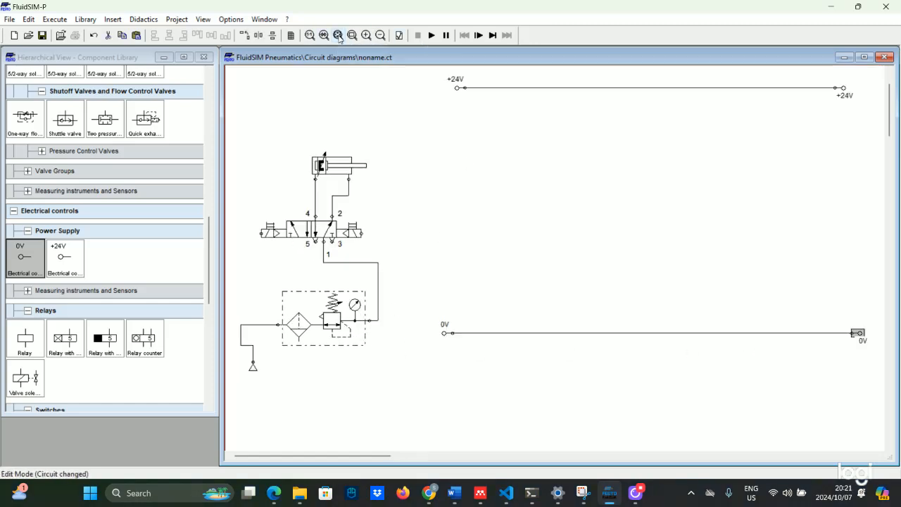
click(457, 88)
drag(233, 117, 379, 378)
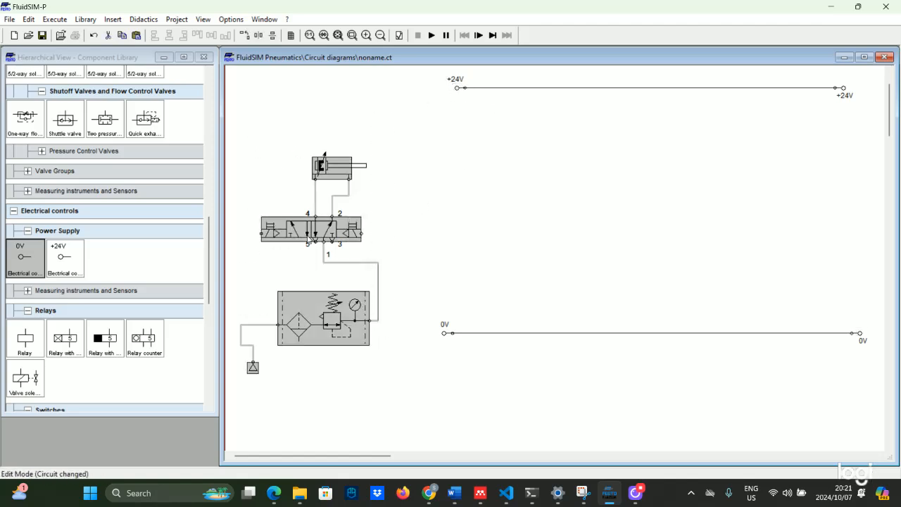
drag(308, 232, 322, 141)
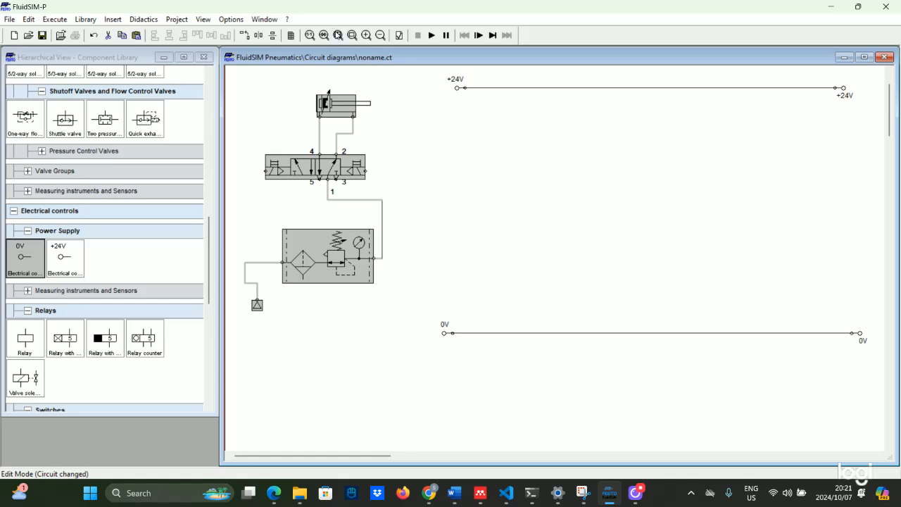
click(339, 36)
click(580, 231)
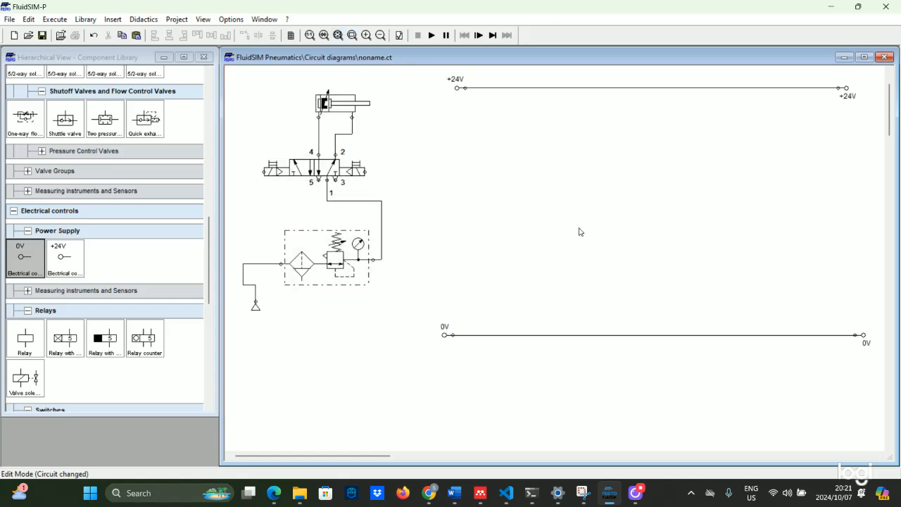
click(276, 493)
scroll(380, 376, up, 3)
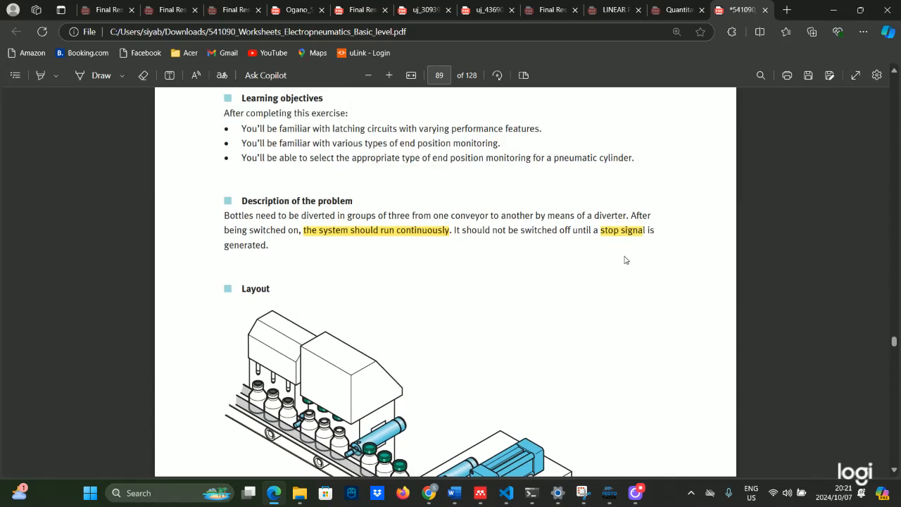
Read Exercise 9's bottle-transfer description and work assignments, then go back to the FluidSIM circuit
scroll(624, 259, down, 15)
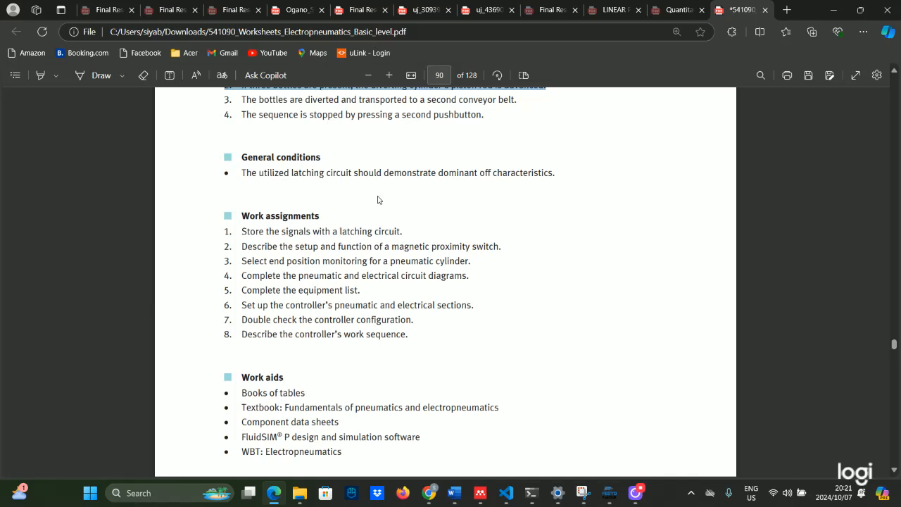
scroll(458, 193, up, 2)
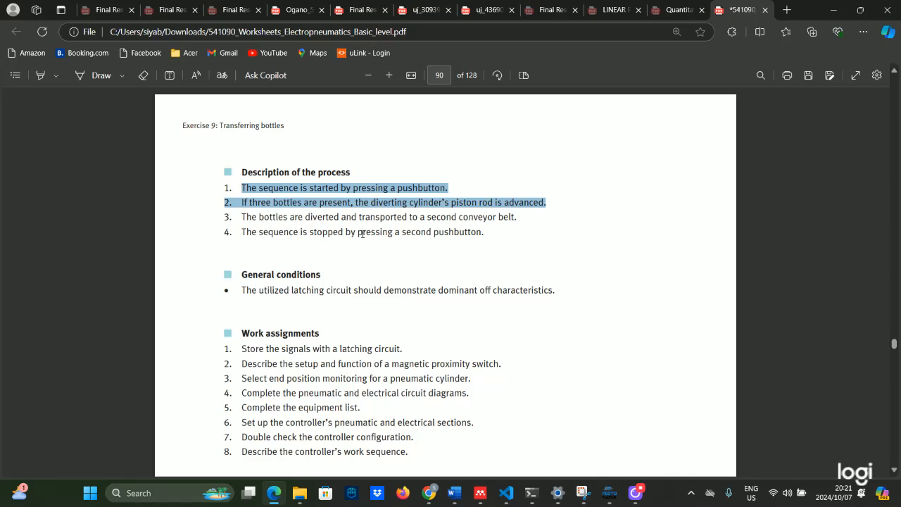
click(605, 493)
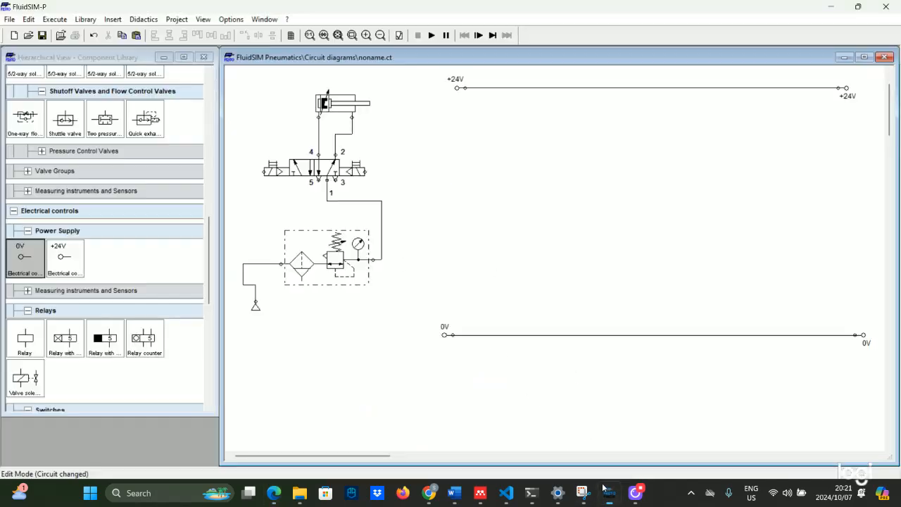
Place a pushbutton on the +24V rail and a relay coil below it, aligned with the wire
scroll(27, 221, down, 8)
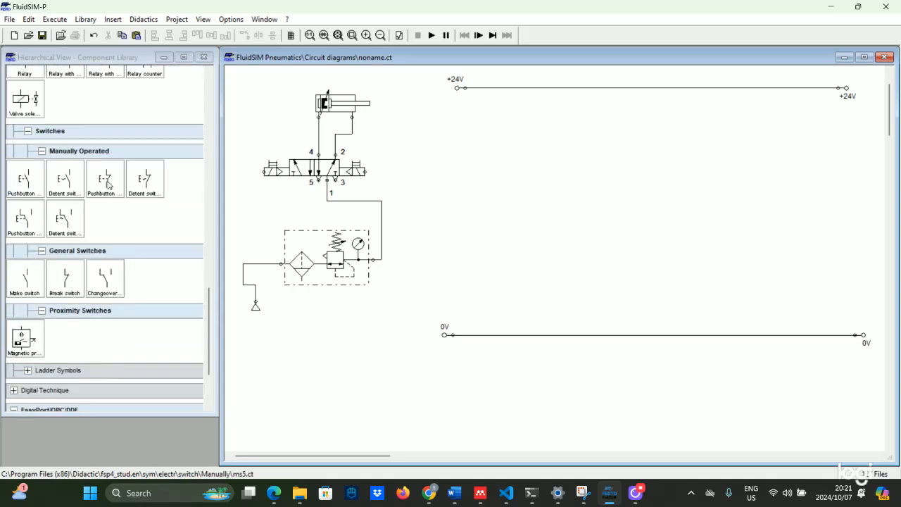
mouse_move(26, 180)
mouse_down()
mouse_move(473, 179)
mouse_move(507, 88)
mouse_up()
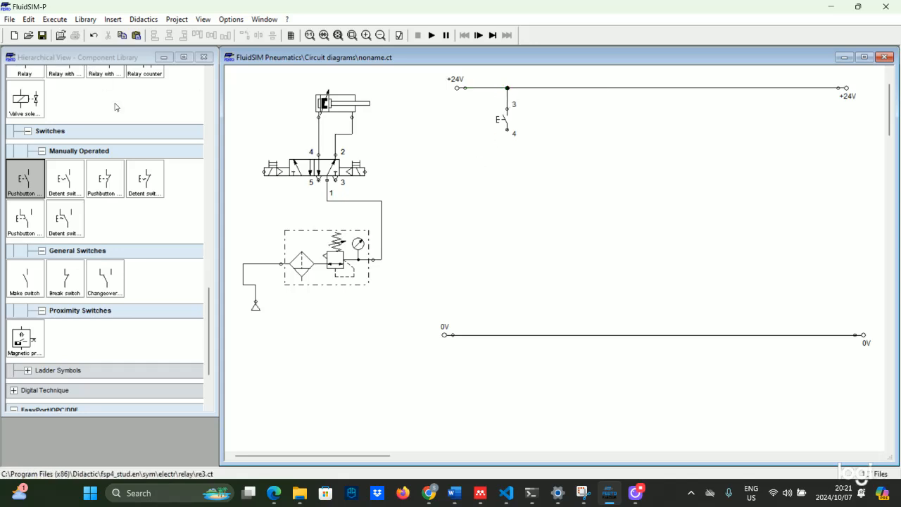
scroll(116, 109, up, 3)
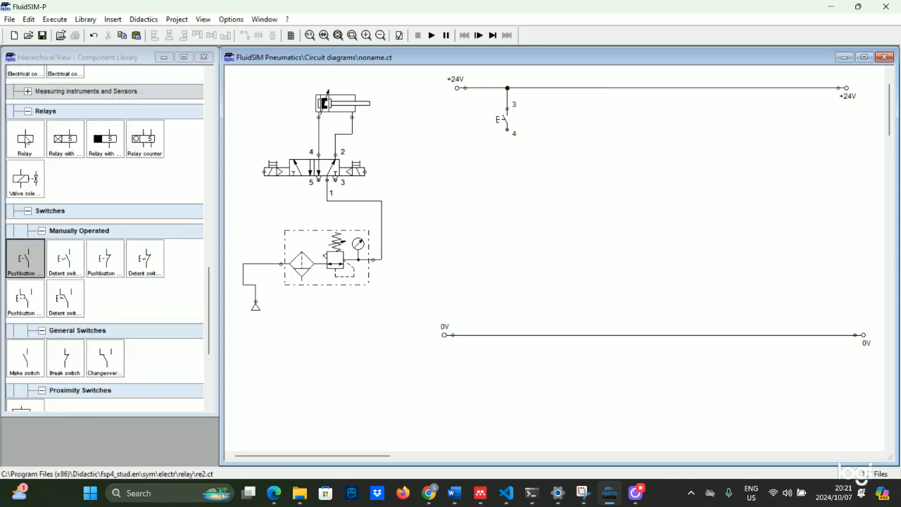
drag(26, 139, 507, 131)
drag(509, 290, 507, 335)
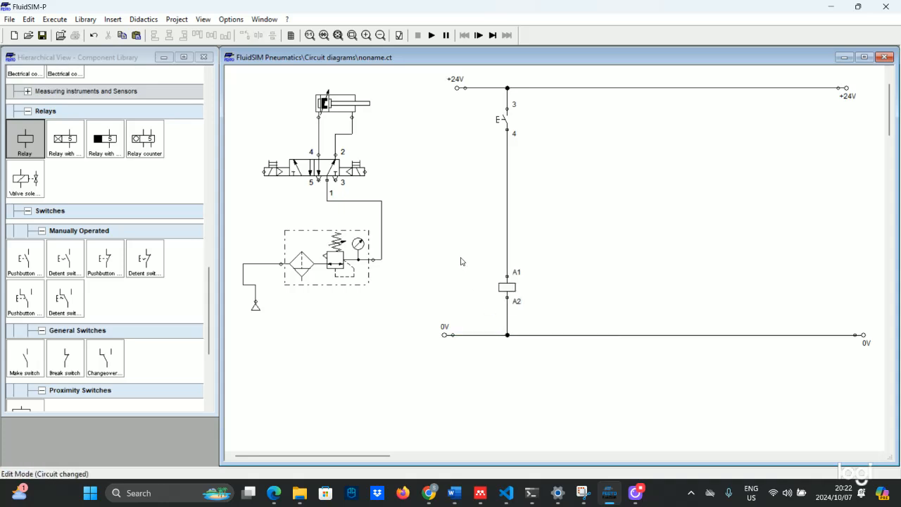
Give the relay coil under the pushbutton the label R1
double_click(507, 287)
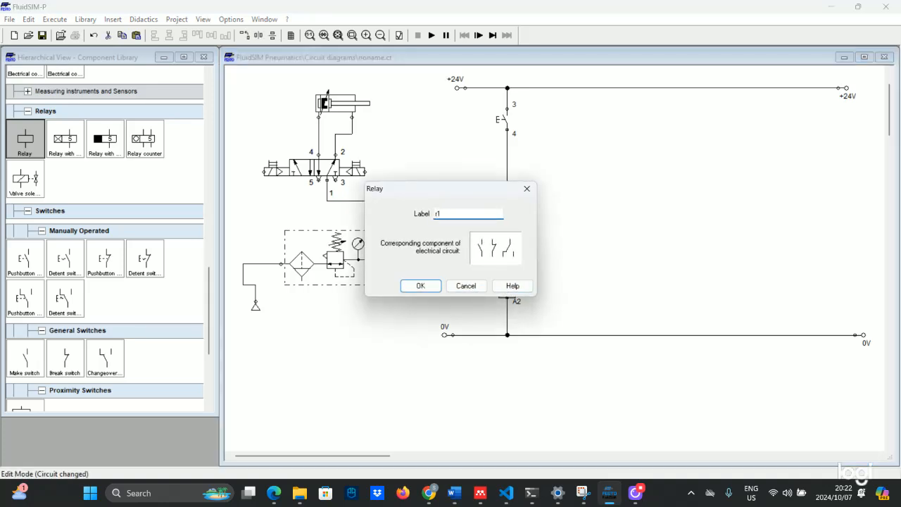
text(r1)
click(420, 285)
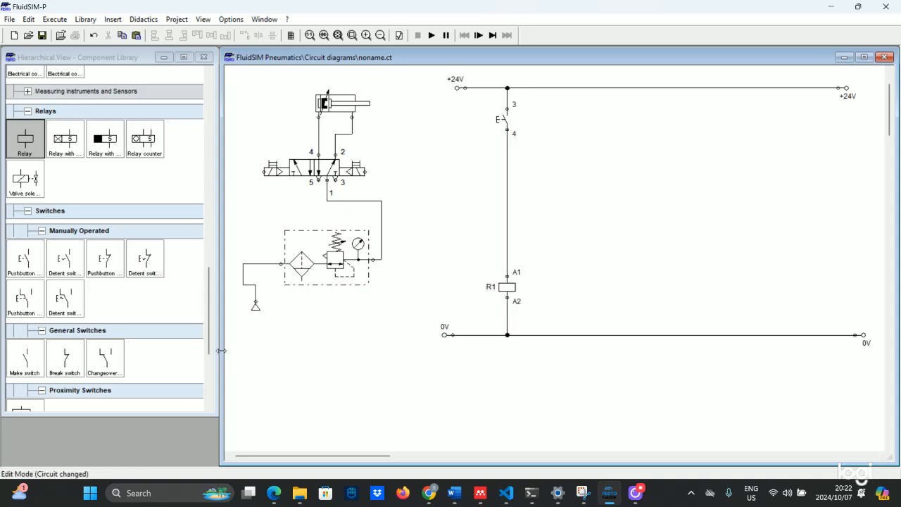
Add a changeover contact parallel to the pushbutton and delete the junction's wire down to R1
mouse_move(105, 357)
mouse_down()
mouse_move(144, 316)
mouse_move(534, 106)
mouse_move(566, 127)
mouse_move(543, 123)
mouse_move(553, 88)
mouse_up()
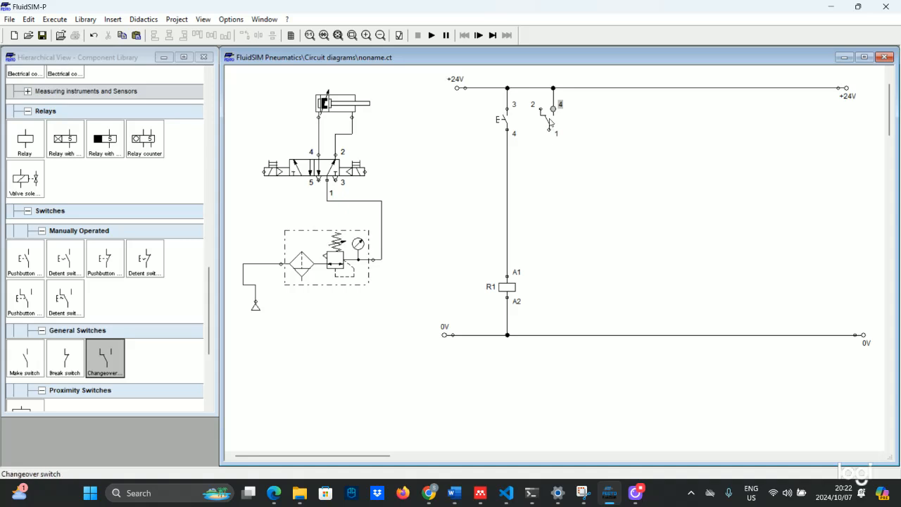
mouse_move(549, 119)
mouse_down()
mouse_move(540, 153)
mouse_move(499, 161)
mouse_move(503, 168)
mouse_up()
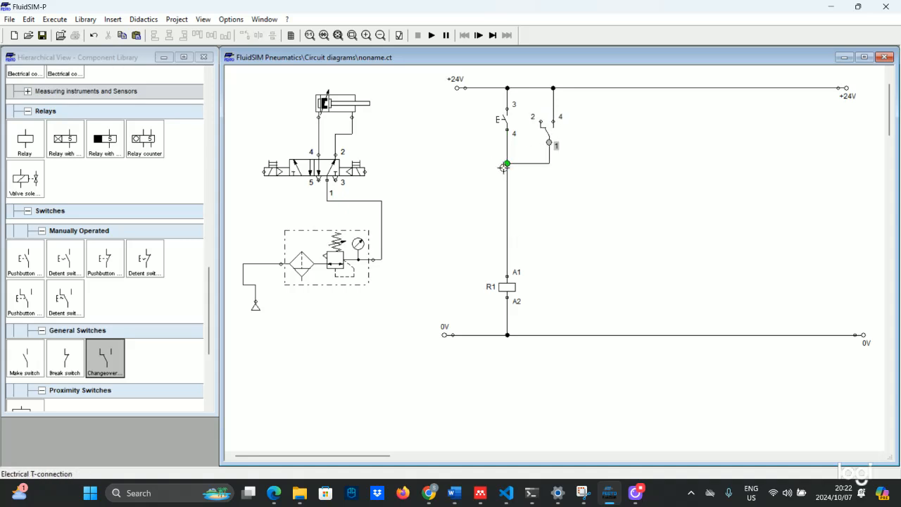
right_click(508, 213)
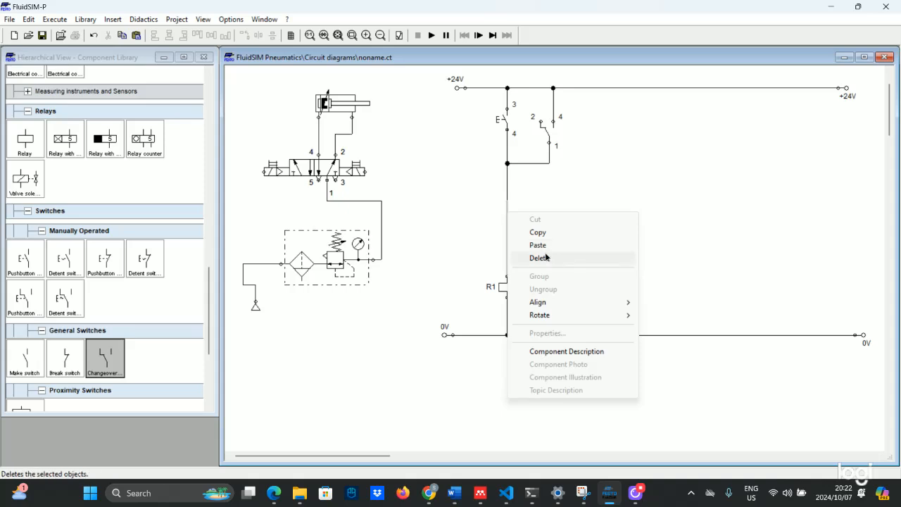
click(542, 258)
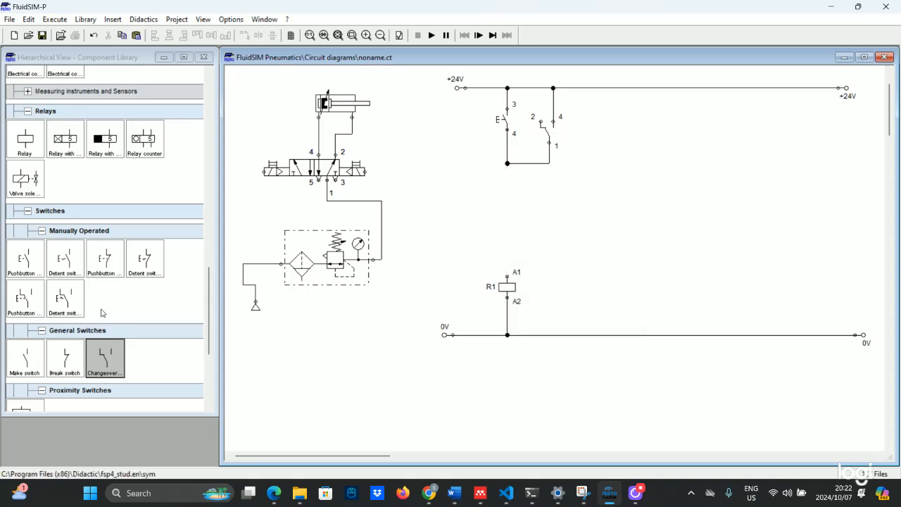
click(98, 273)
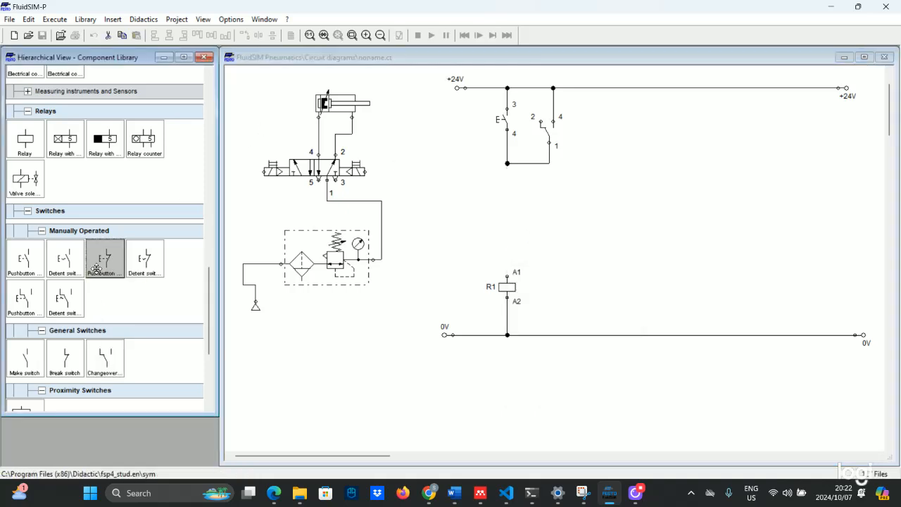
Place a normally closed pushbutton below the junction and wire its pin 2 to R1's A1
drag(116, 269, 507, 163)
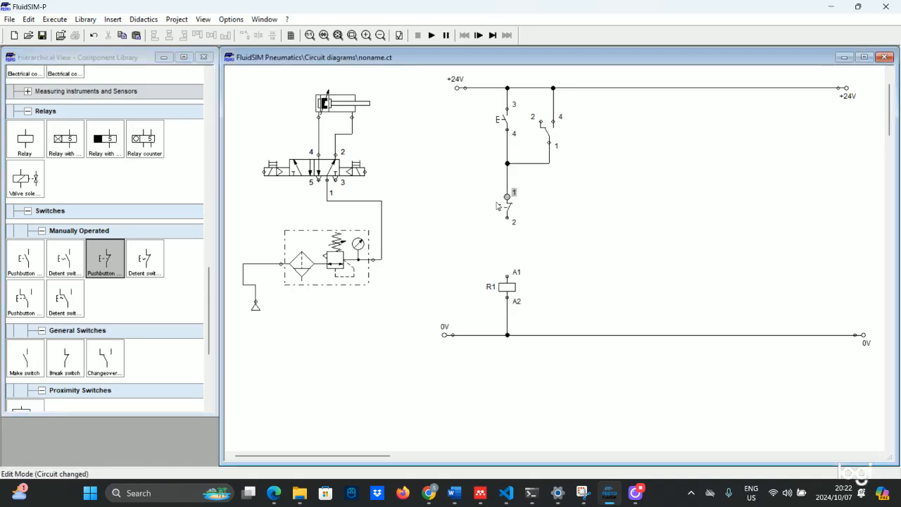
drag(504, 219, 507, 276)
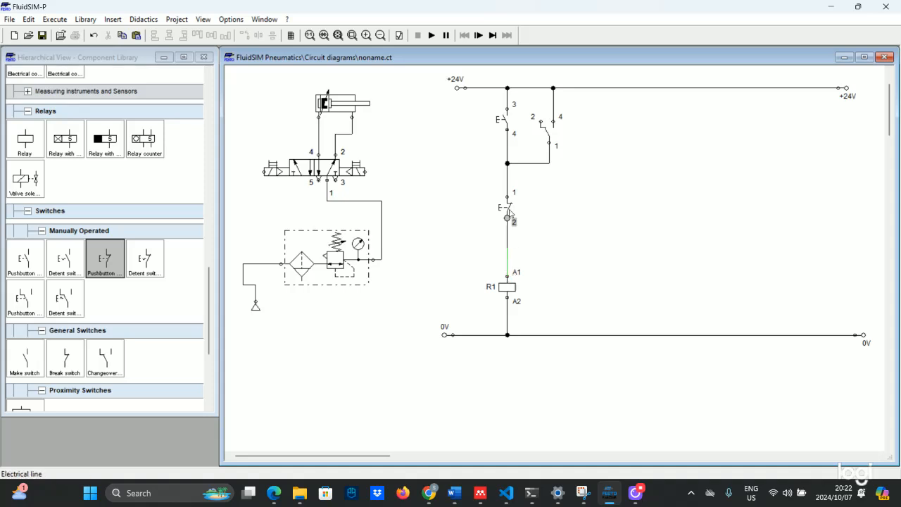
Label the upper pushbutton PB_START and move the label left of the switch
double_click(502, 118)
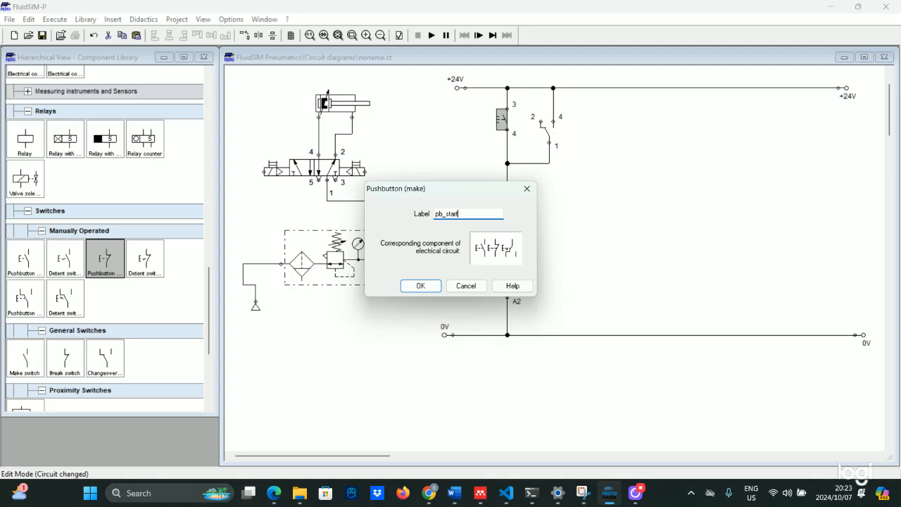
click(405, 288)
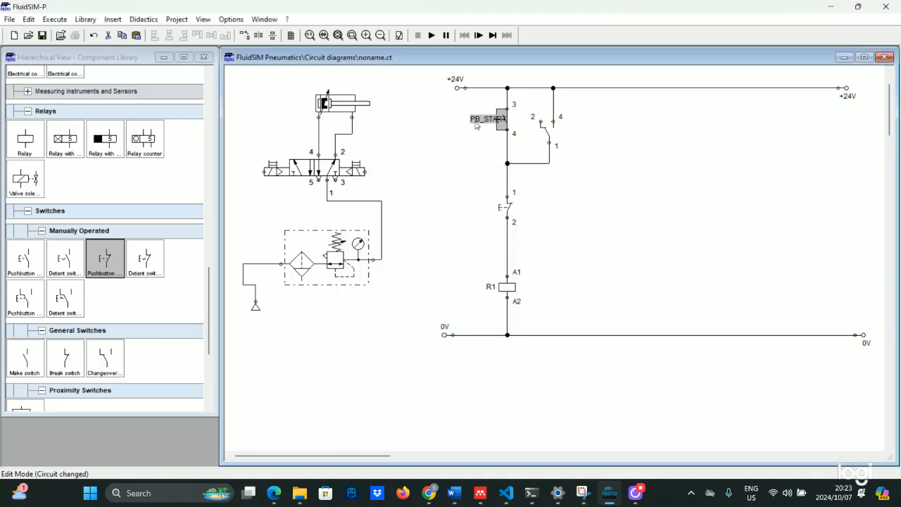
drag(487, 118, 464, 118)
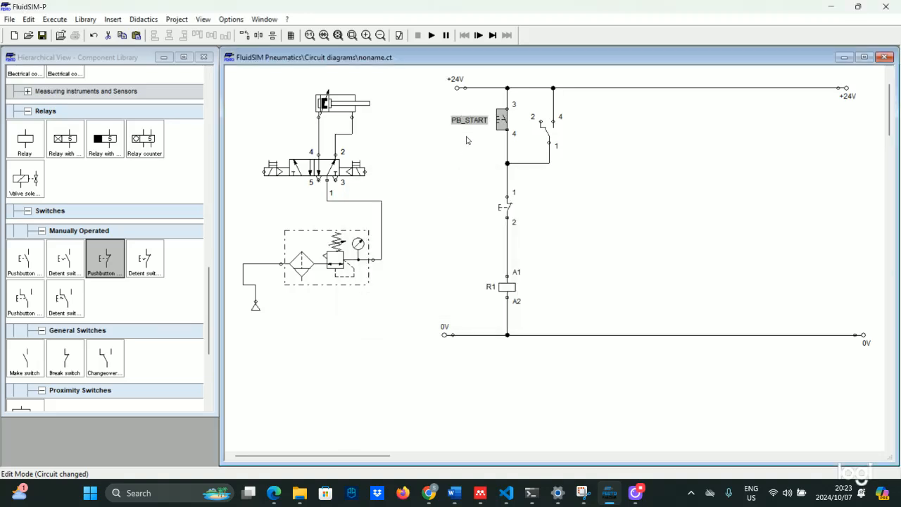
click(468, 141)
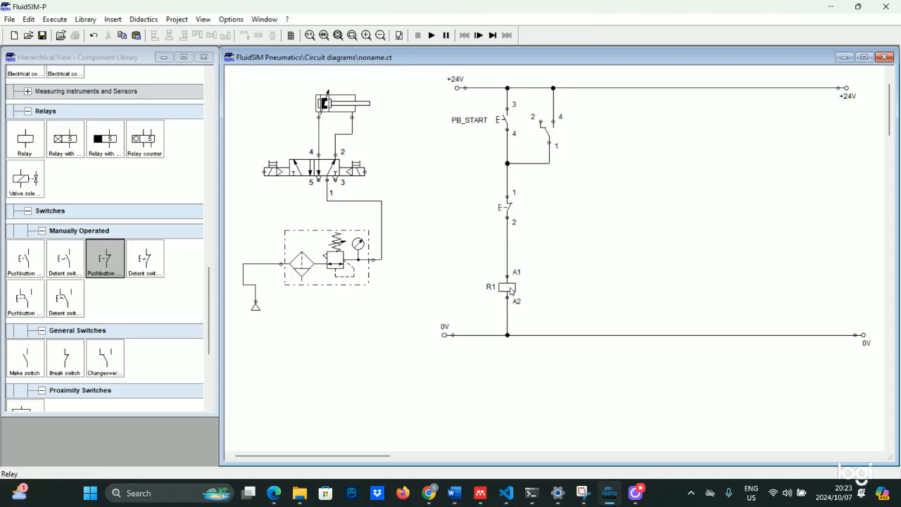
Label the parallel contact R1 and the break pushbutton STOP_PB, shifting STOP_PB's label left
double_click(546, 134)
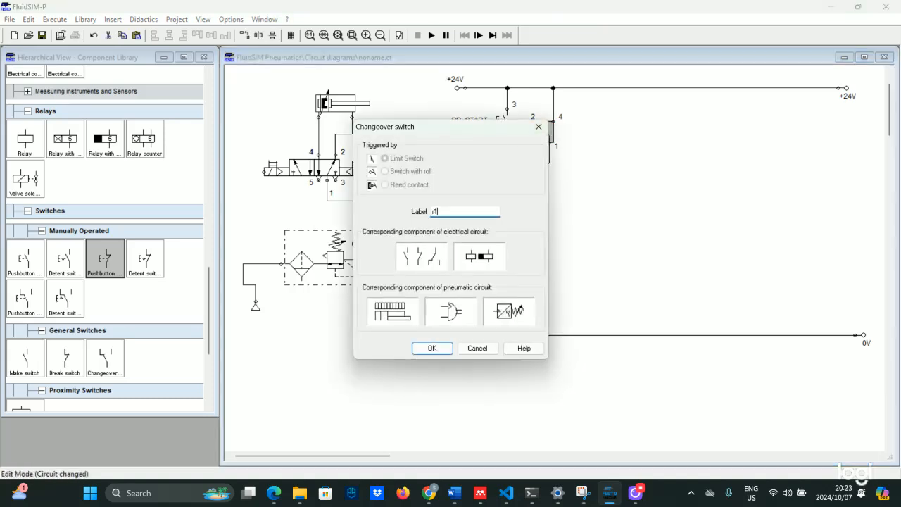
key(Return)
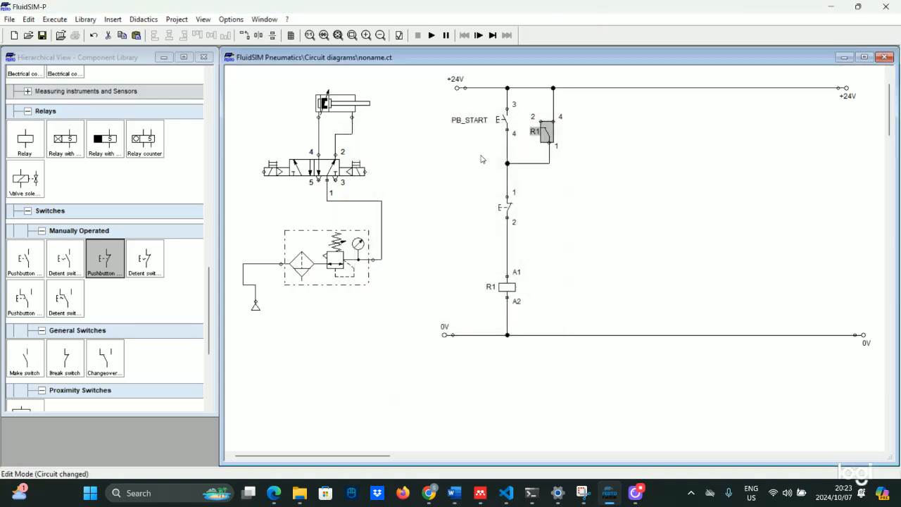
double_click(504, 210)
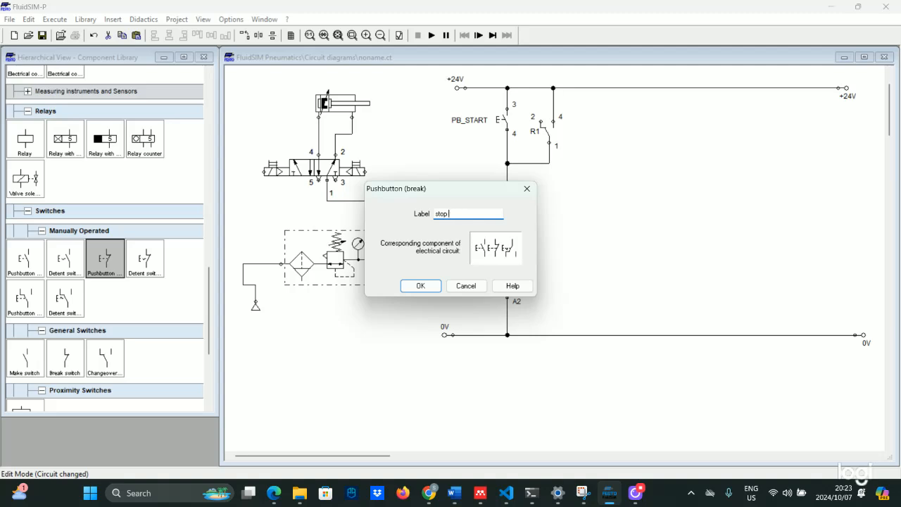
key(Return)
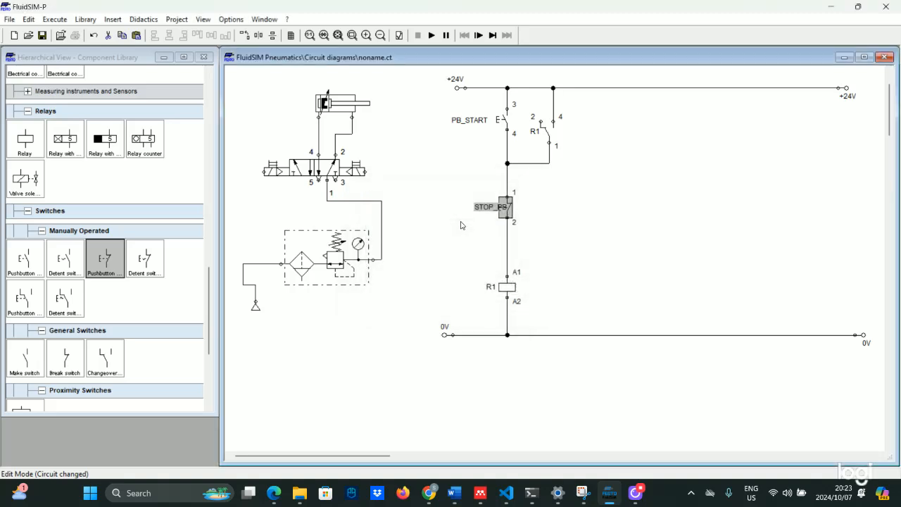
drag(494, 211, 474, 212)
click(472, 186)
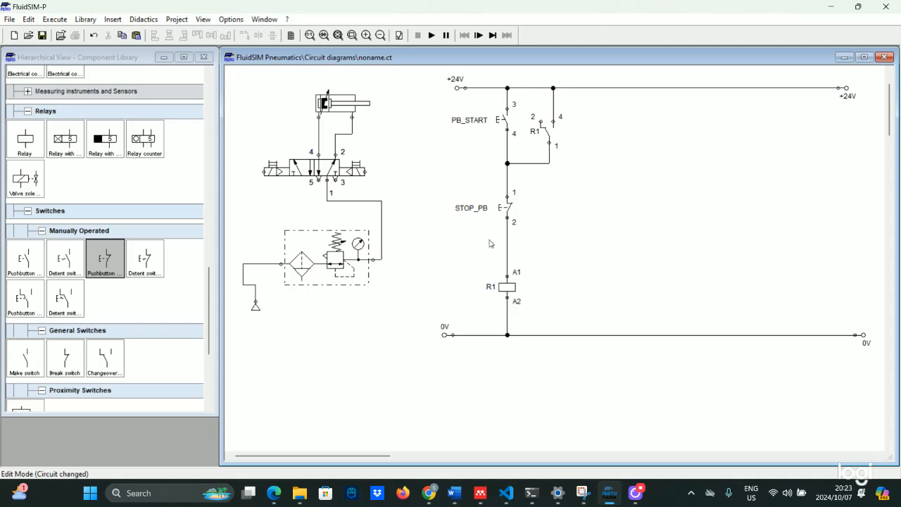
Place a magnetic proximity switch and a second relay coil to the right of the ladder
scroll(75, 221, down, 5)
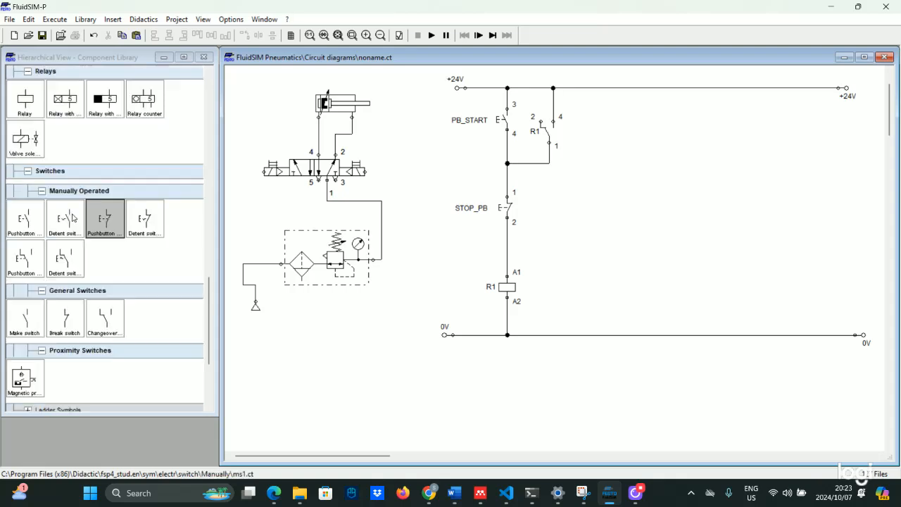
scroll(75, 221, down, 1)
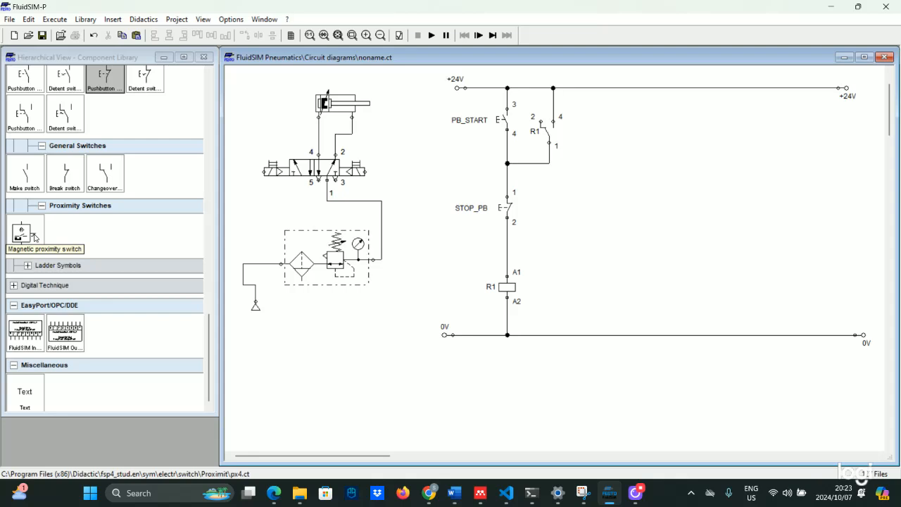
drag(32, 239, 601, 238)
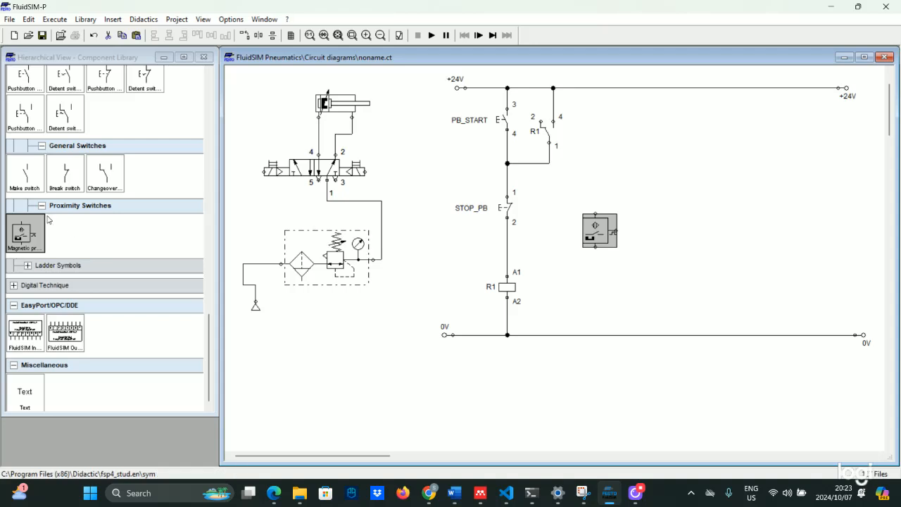
scroll(53, 204, up, 3)
drag(17, 100, 630, 266)
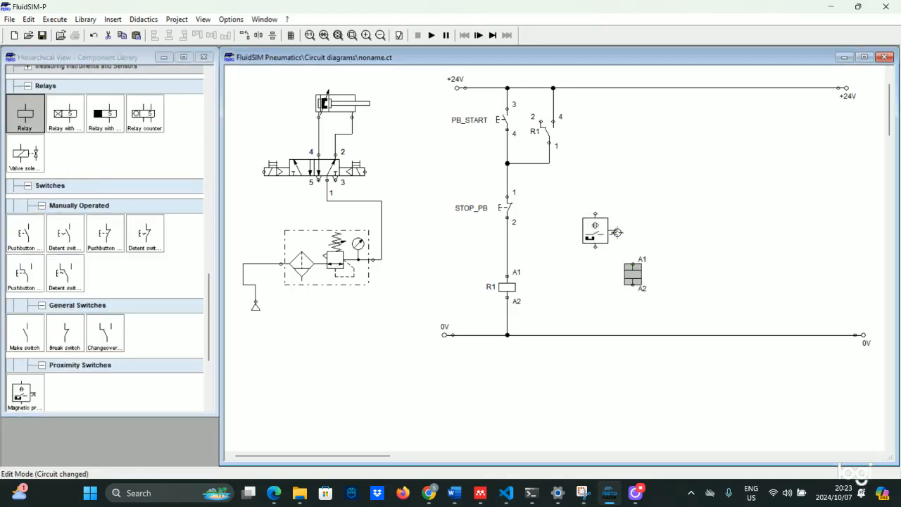
Wire the proximity switch to the coil, +24V and 0V rails, and coil A2 to 0V
drag(616, 230, 633, 264)
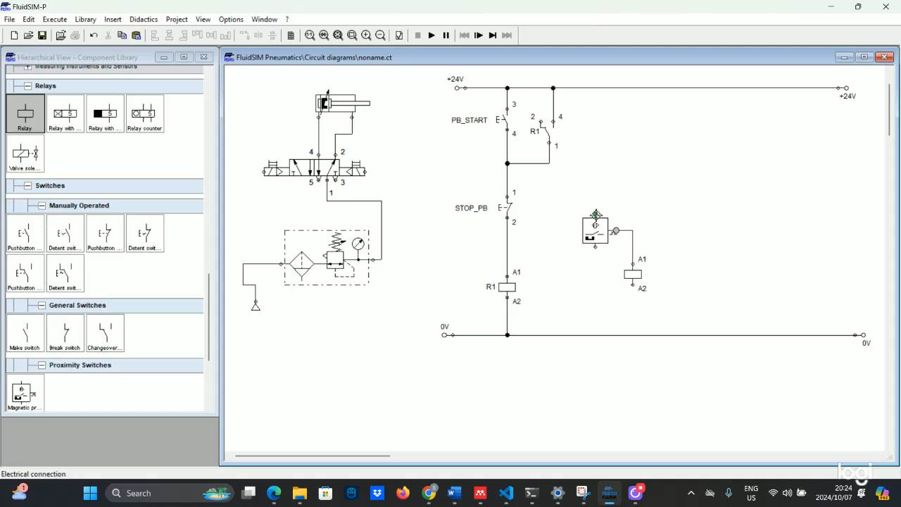
drag(595, 213, 596, 88)
drag(595, 247, 599, 336)
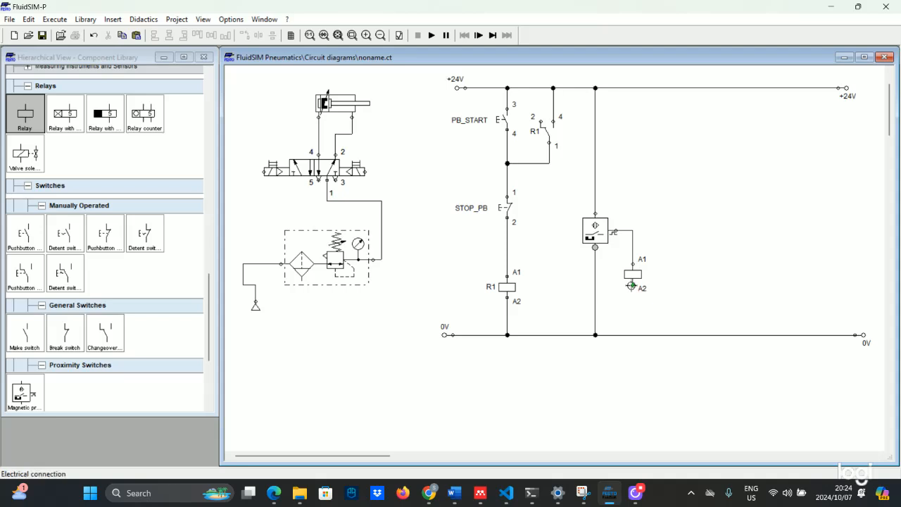
mouse_move(632, 285)
mouse_down()
mouse_move(623, 362)
mouse_move(636, 335)
mouse_up()
drag(633, 285, 636, 335)
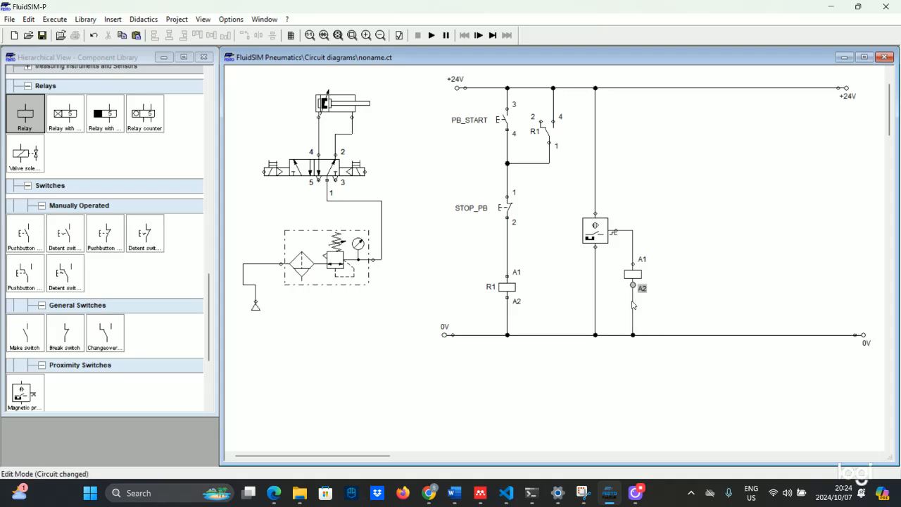
Label the new relay coil R2 and the magnetic proximity switch BP
double_click(636, 275)
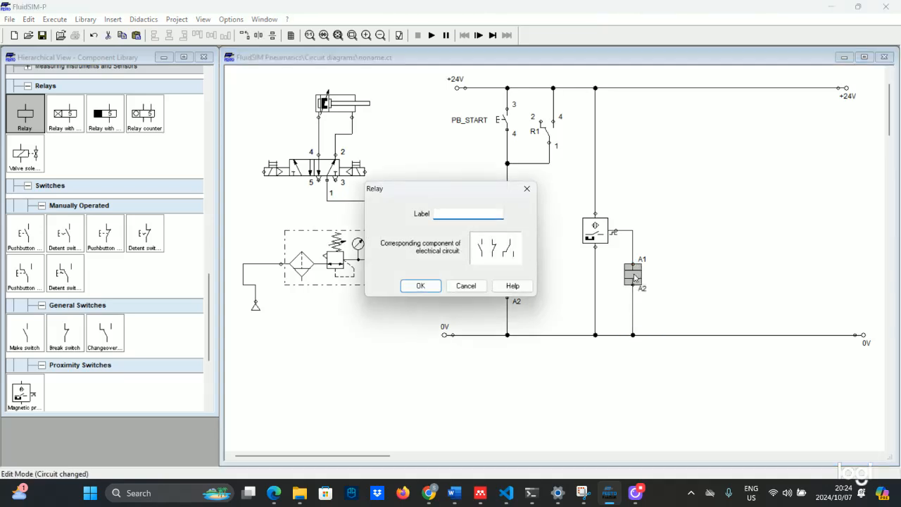
key(Return)
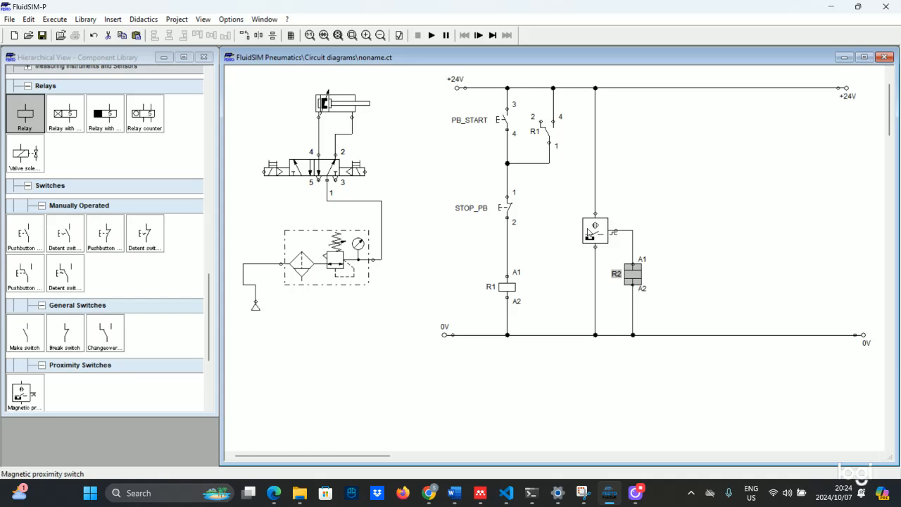
double_click(589, 232)
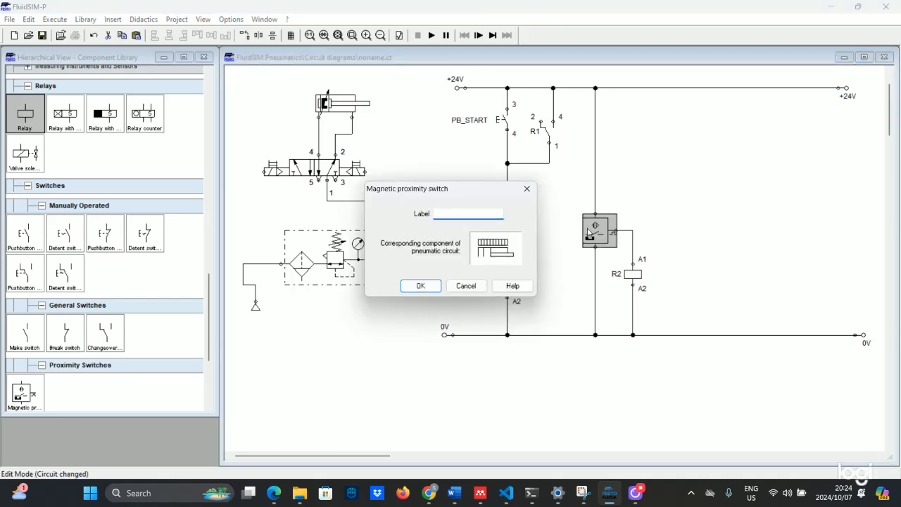
text(bp)
key(Return)
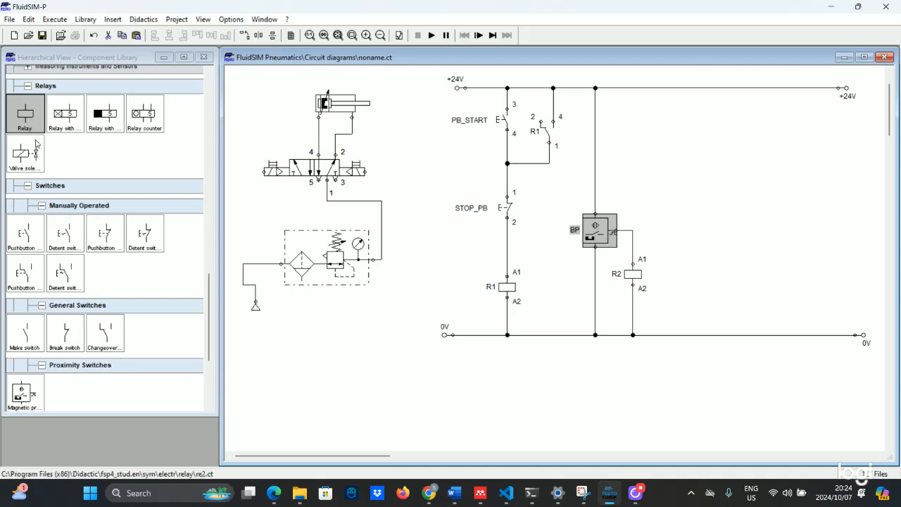
Add a distance rule labelled BP above the cylinder, entering 0 for begin and end positions
scroll(78, 184, up, 3)
scroll(77, 184, up, 8)
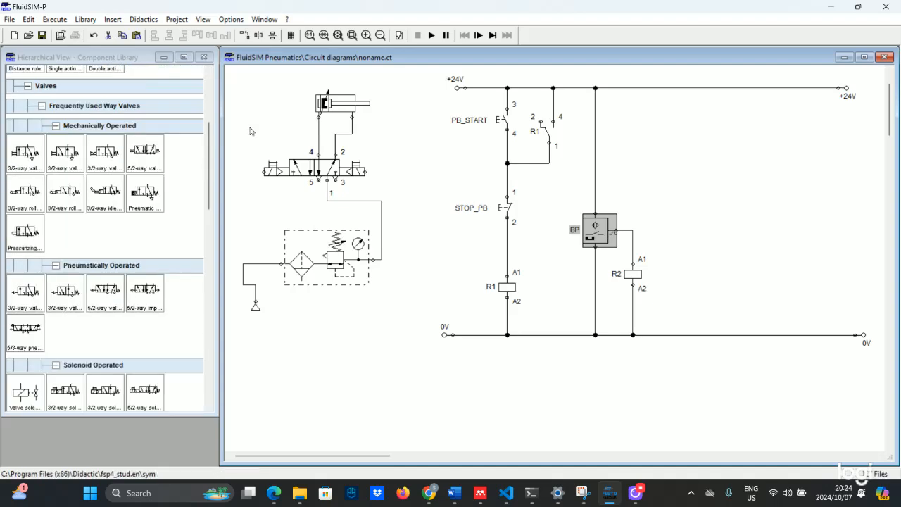
scroll(21, 119, up, 3)
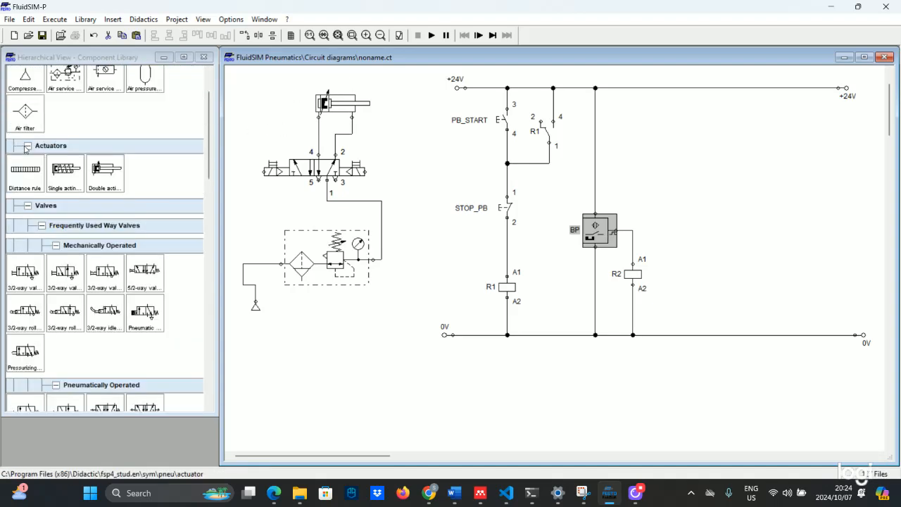
drag(30, 172, 340, 86)
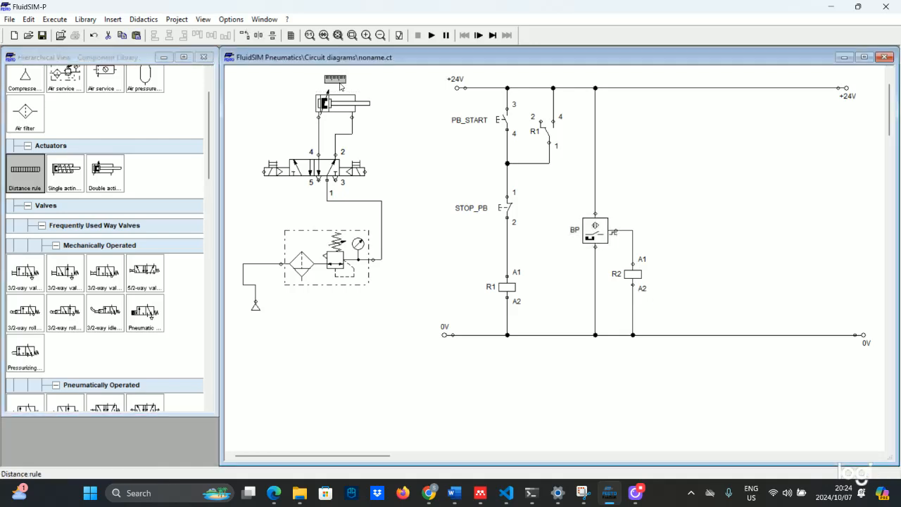
double_click(337, 80)
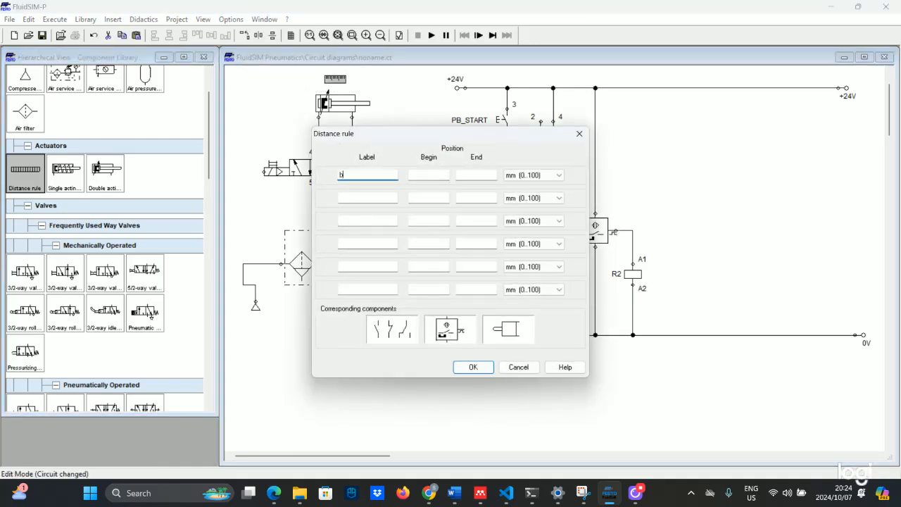
key(Tab)
text(0)
key(Tab)
text(0)
key(Return)
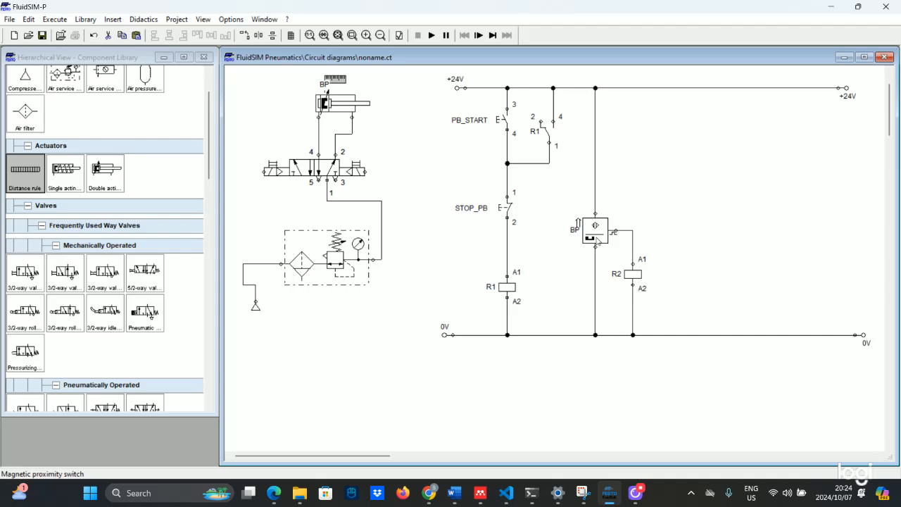
scroll(67, 150, up, 2)
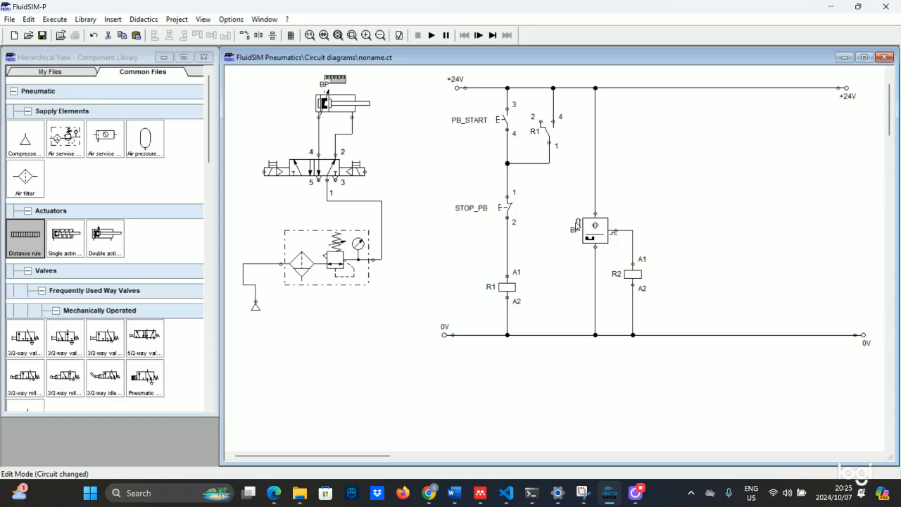
Add a changeover contact labelled R1 on a new branch wired from the +24V rail
scroll(77, 325, down, 10)
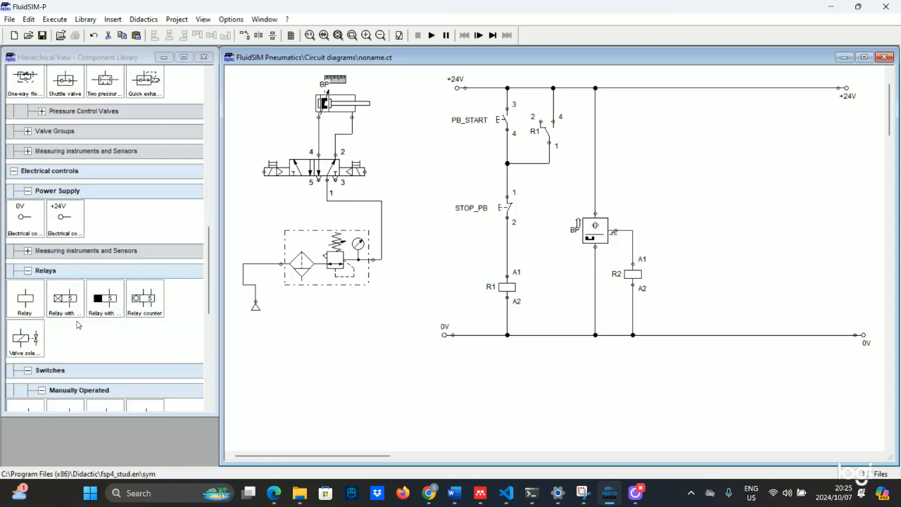
scroll(77, 325, down, 3)
scroll(95, 324, down, 6)
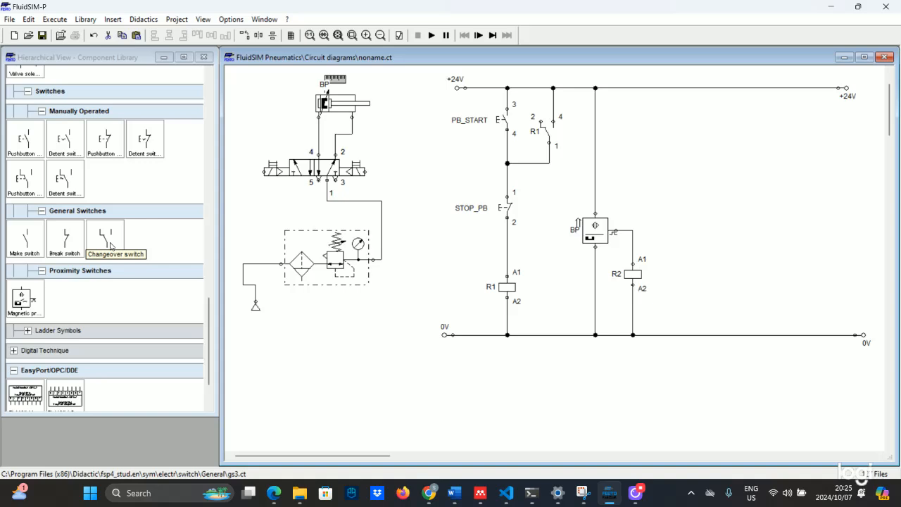
drag(110, 245, 694, 128)
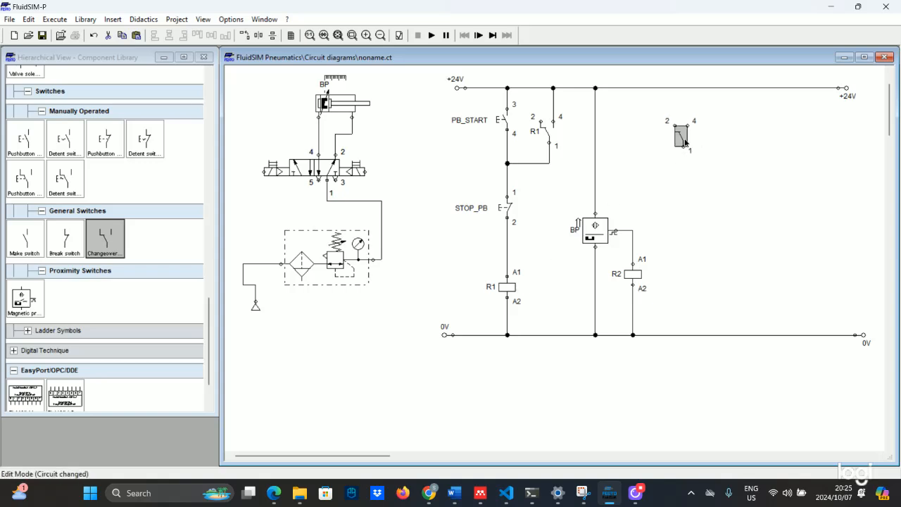
drag(687, 125, 688, 88)
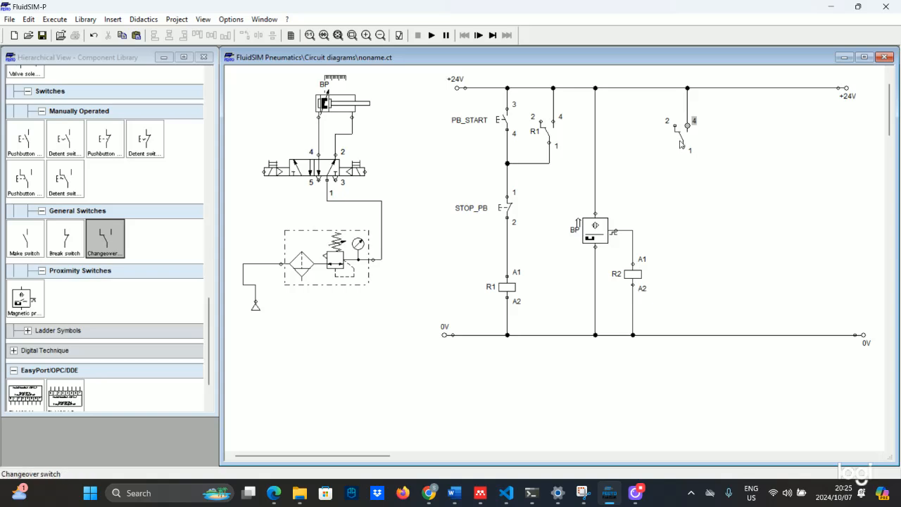
double_click(681, 135)
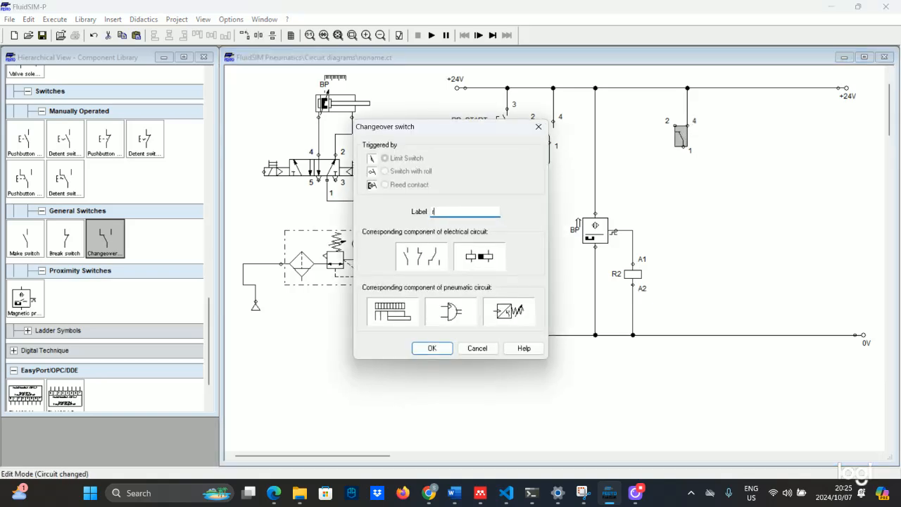
key(Return)
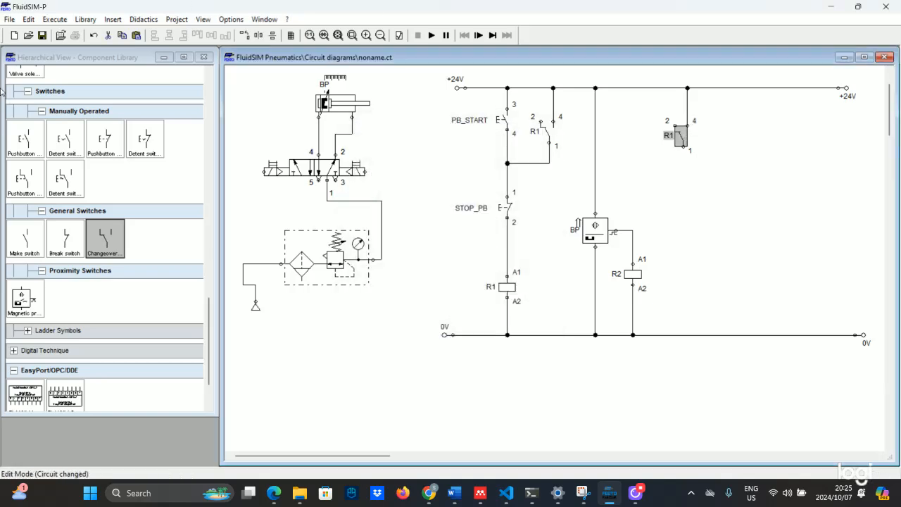
Place a second changeover contact below R1 and label it R2
drag(105, 238, 683, 147)
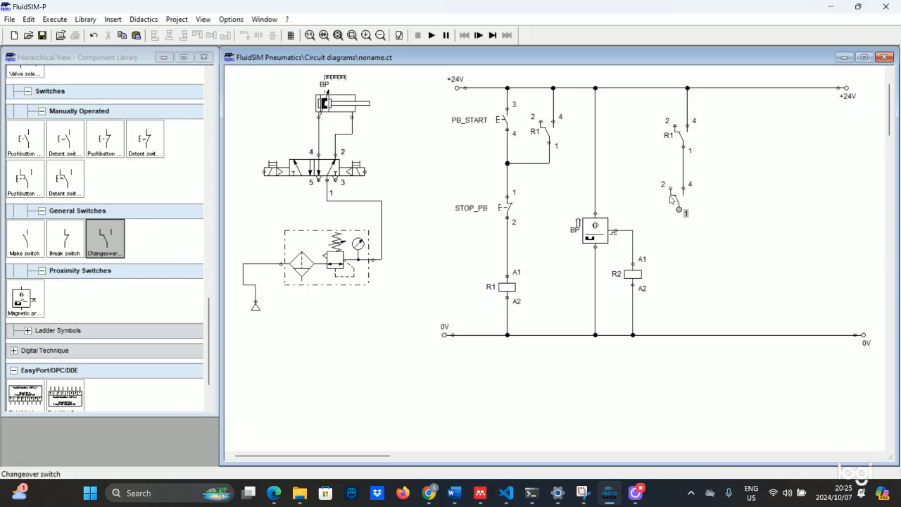
double_click(678, 195)
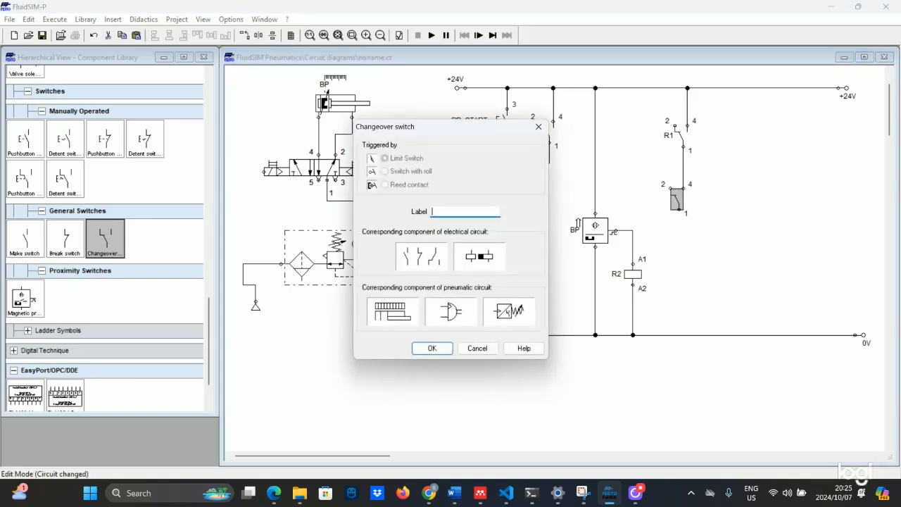
key(Return)
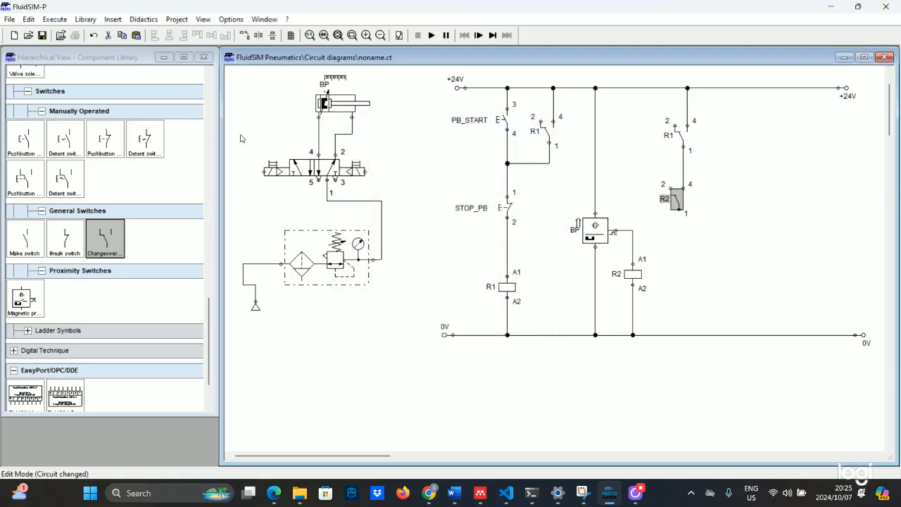
Label the 5/2 impulse valve's solenoids Q0 on the left end and Q1 on the right
double_click(264, 172)
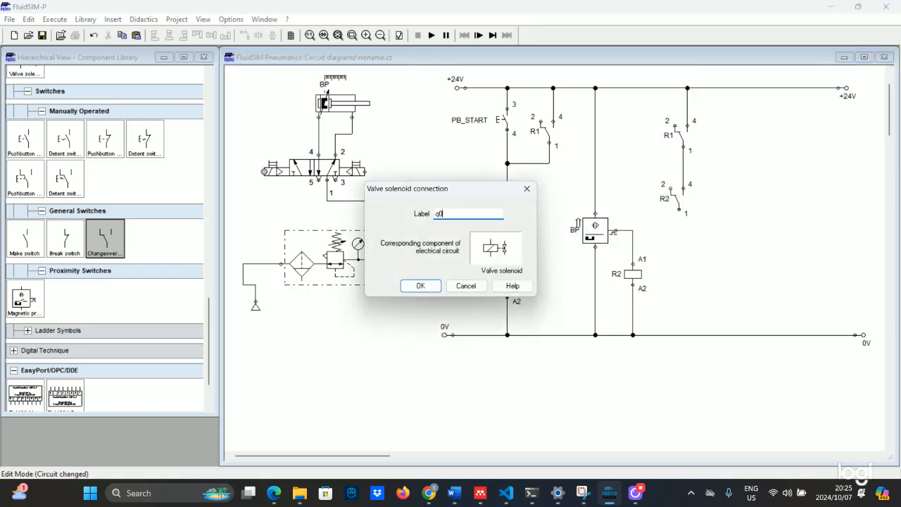
key(Return)
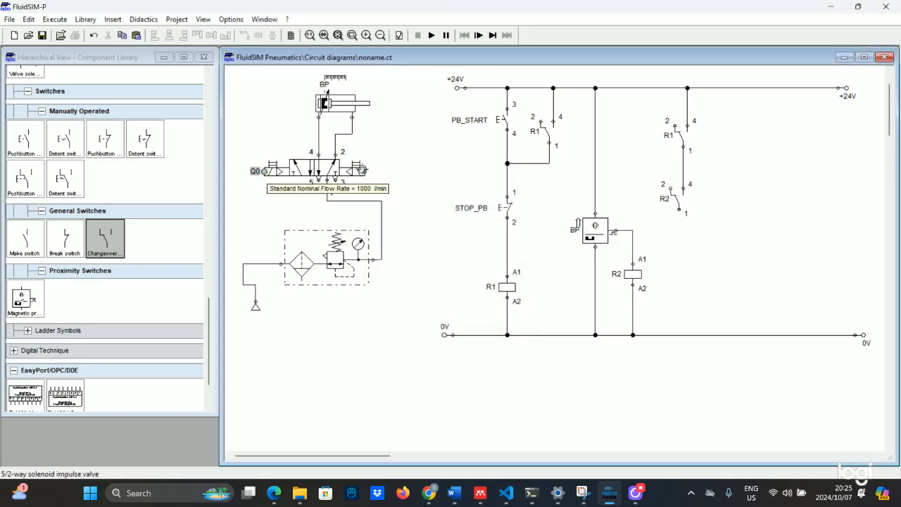
double_click(360, 171)
text(Q1)
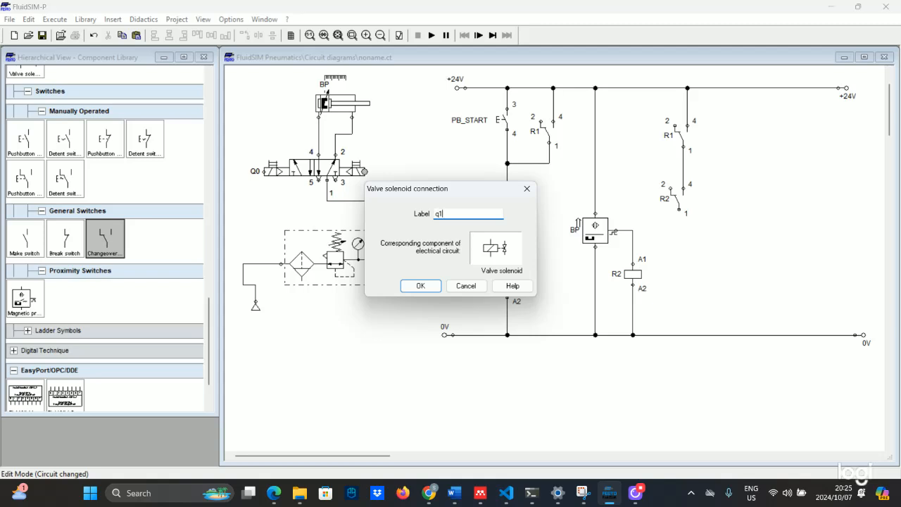
key(Return)
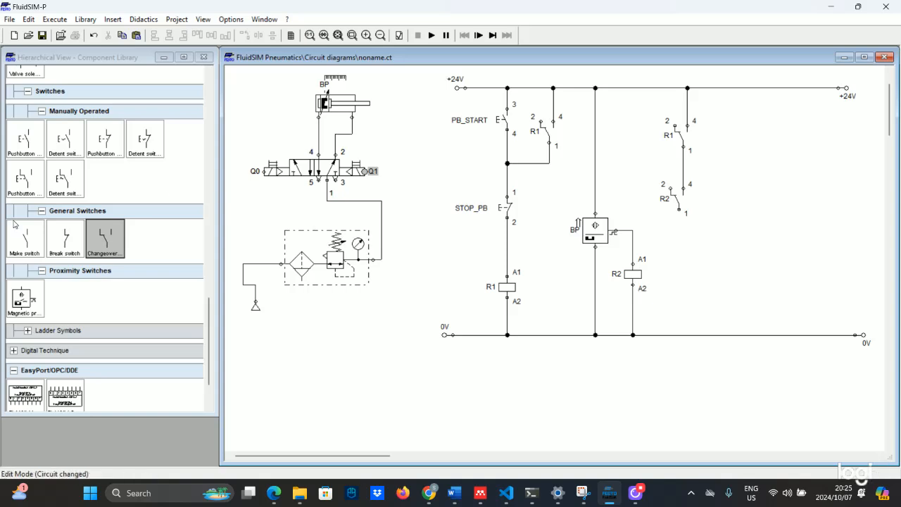
Place a valve solenoid below contact R2 and wire it down to the 0V rail
scroll(52, 289, up, 3)
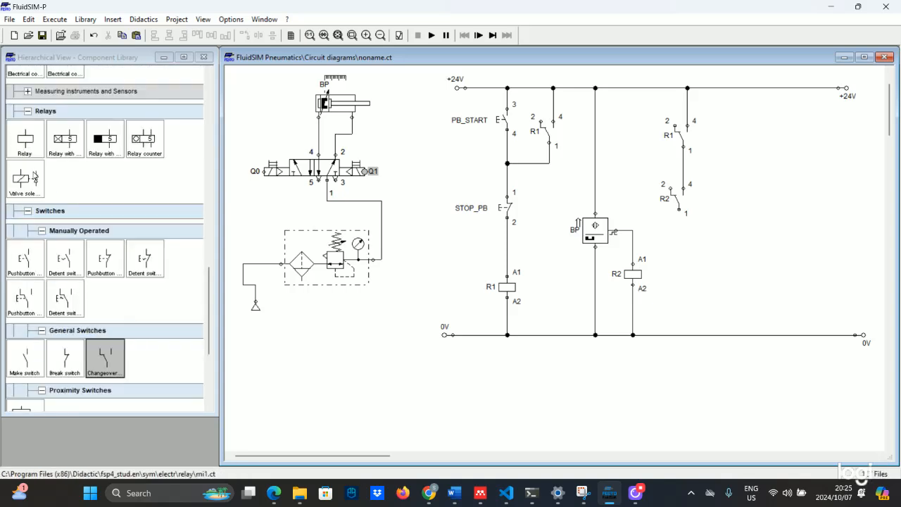
drag(32, 173, 678, 210)
drag(679, 284, 680, 336)
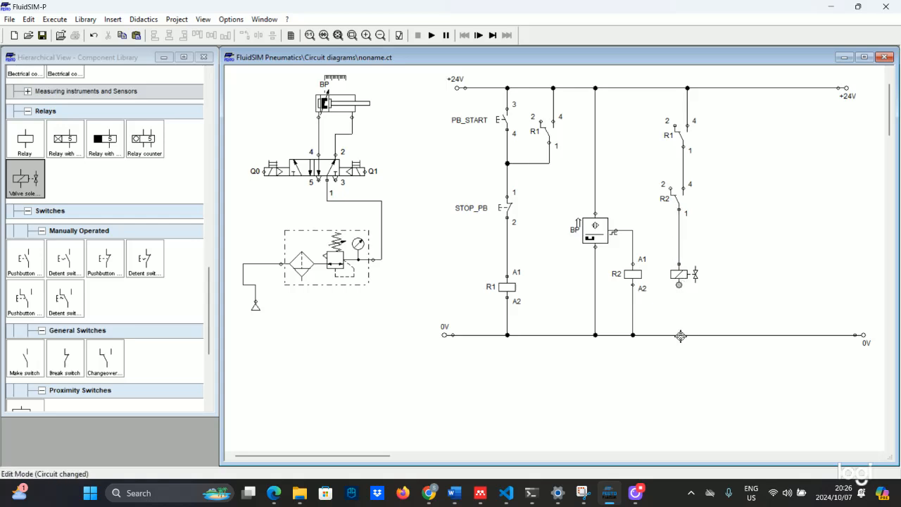
drag(678, 284, 679, 335)
Label the new valve solenoid Q0
double_click(679, 276)
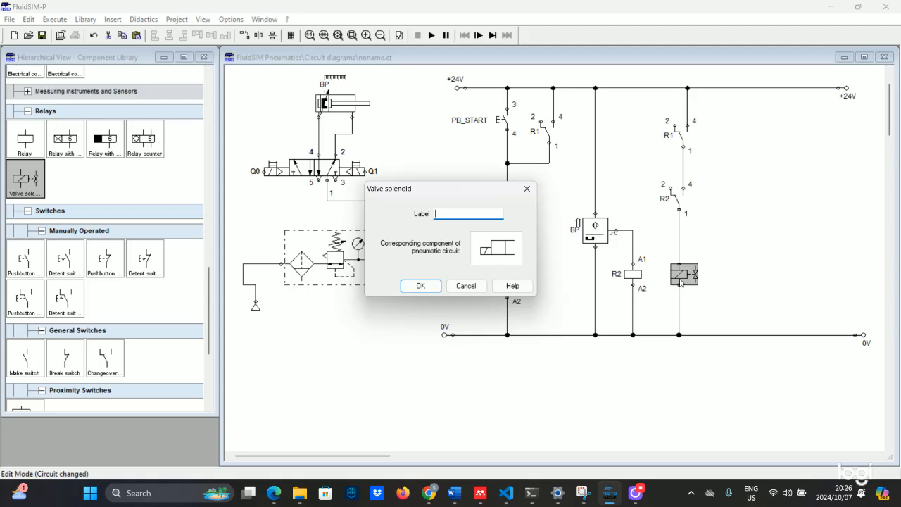
text(Q0)
key(Return)
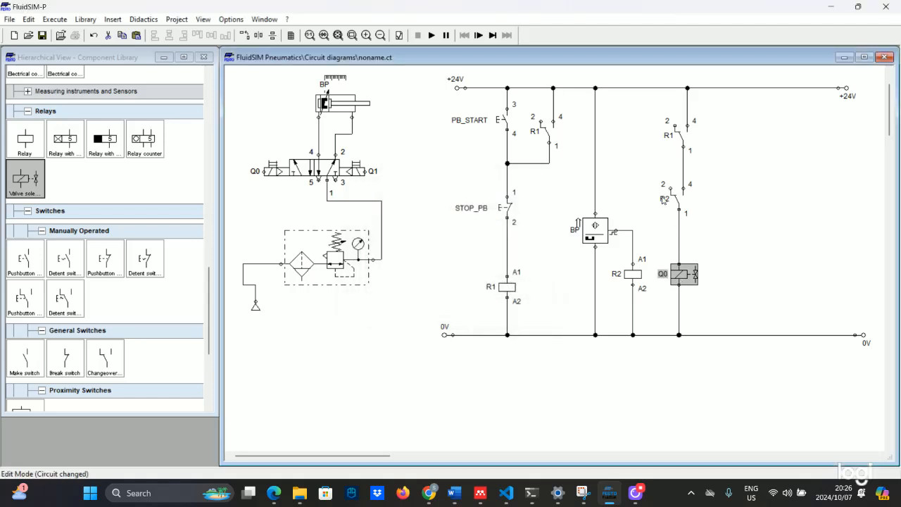
click(623, 117)
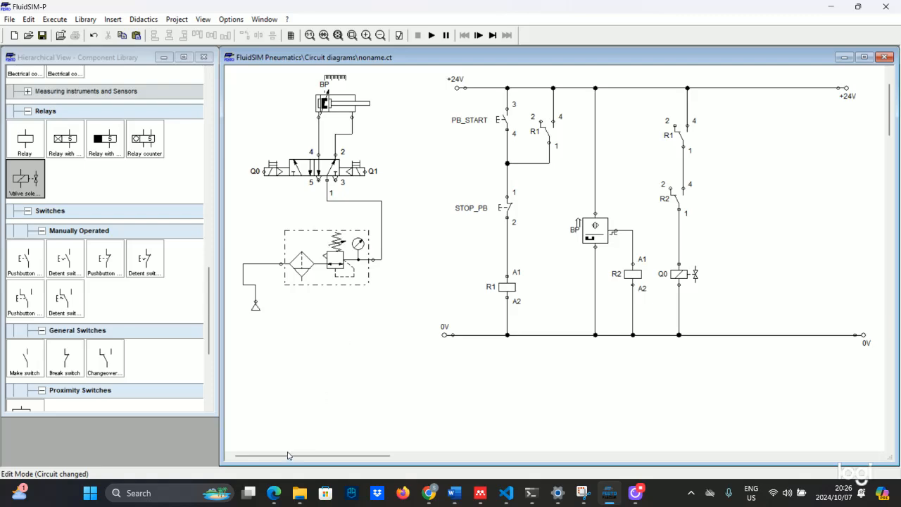
click(274, 492)
scroll(322, 306, up, 5)
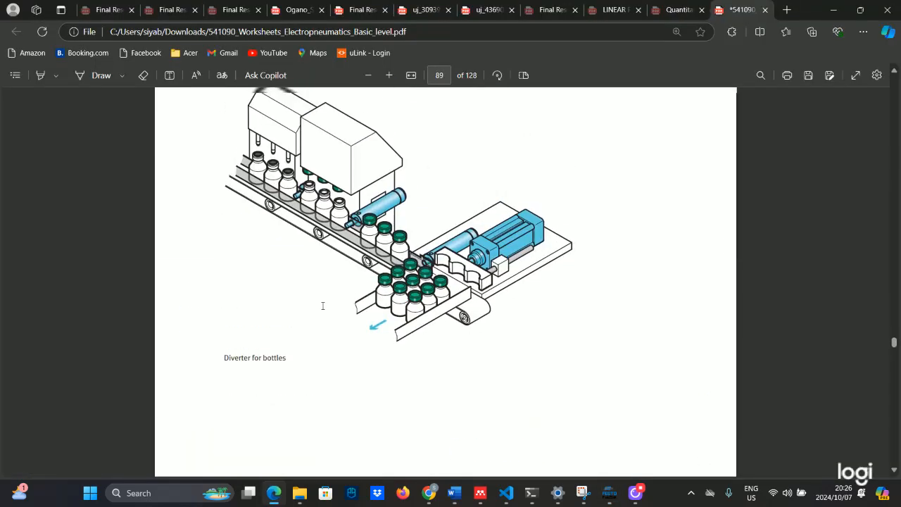
scroll(325, 311, down, 2)
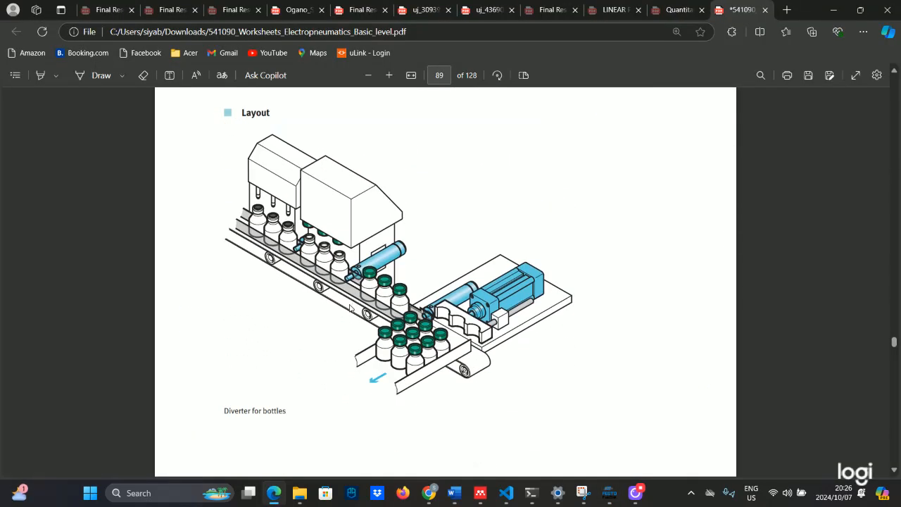
click(278, 487)
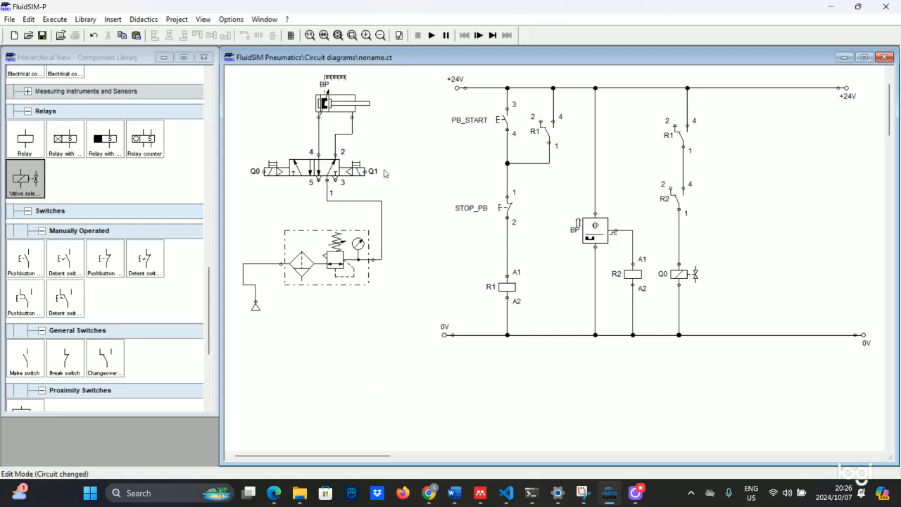
Place a magnetic proximity switch in a new rung, wired to the +24V and 0V rails
scroll(43, 316, down, 3)
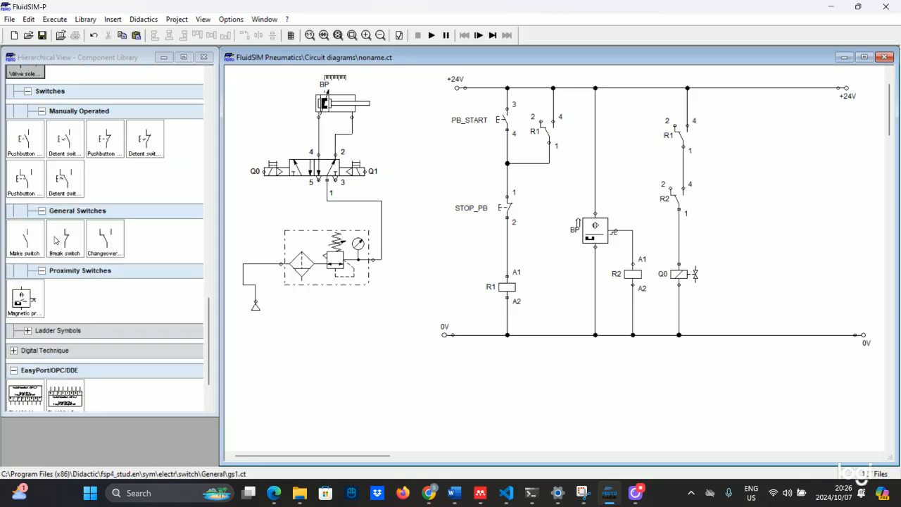
drag(19, 308, 741, 255)
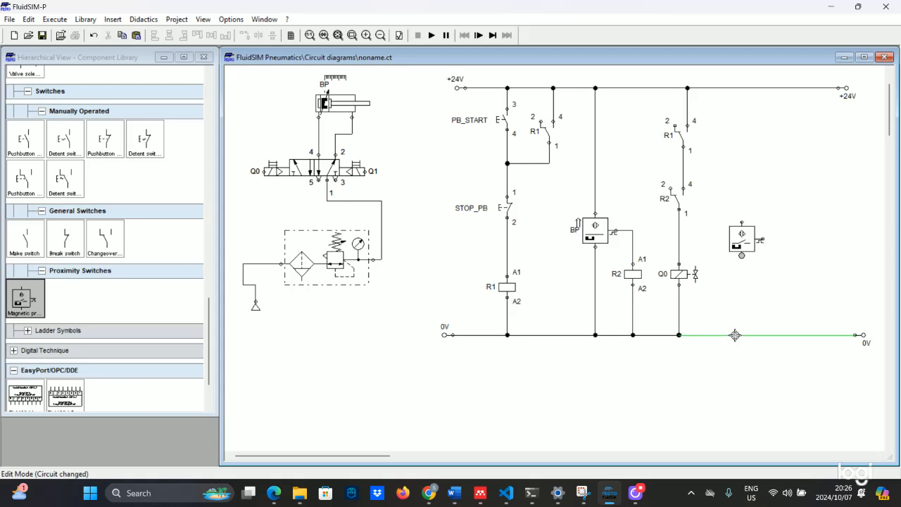
drag(734, 336, 741, 255)
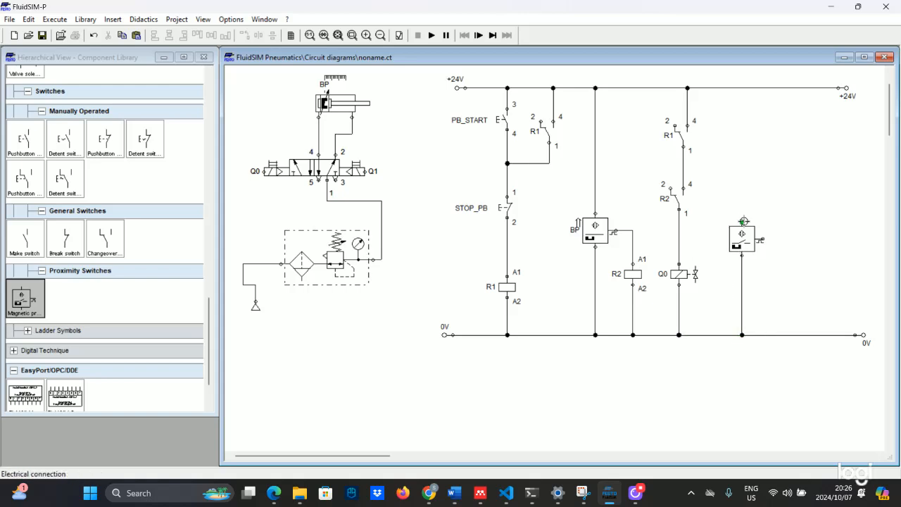
drag(741, 222, 742, 88)
Add a relay coil beside the switch, driven by its contact and wired to 0V
mouse_move(346, 273)
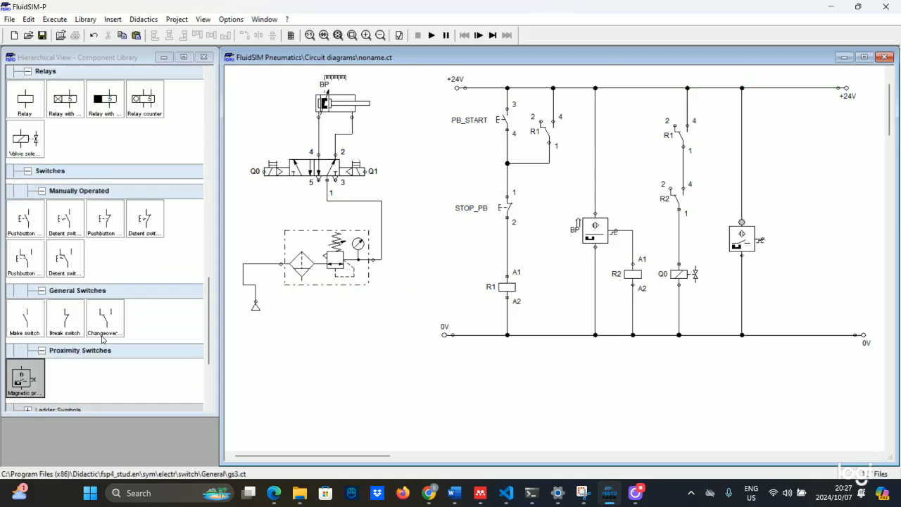
scroll(53, 161, up, 3)
drag(25, 99, 783, 282)
drag(762, 240, 784, 335)
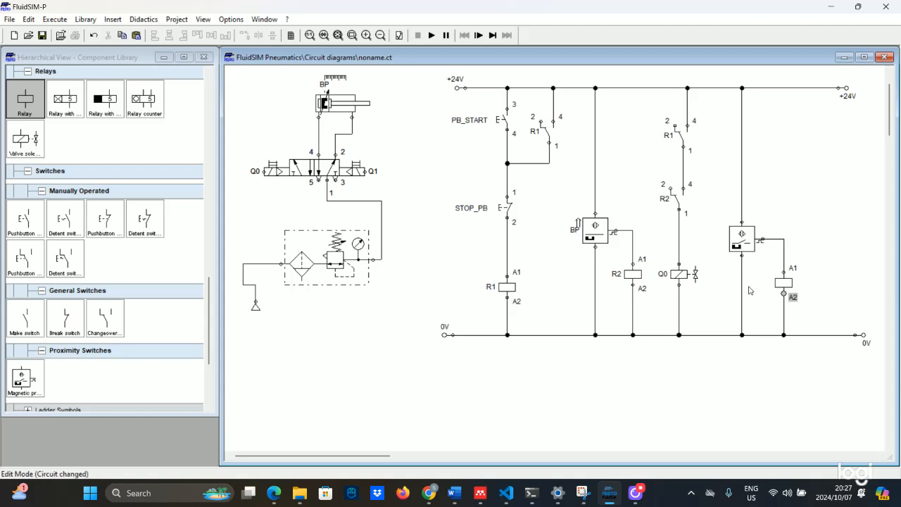
Label the new relay coil R3 and shift the right +24V terminal slightly right
double_click(784, 284)
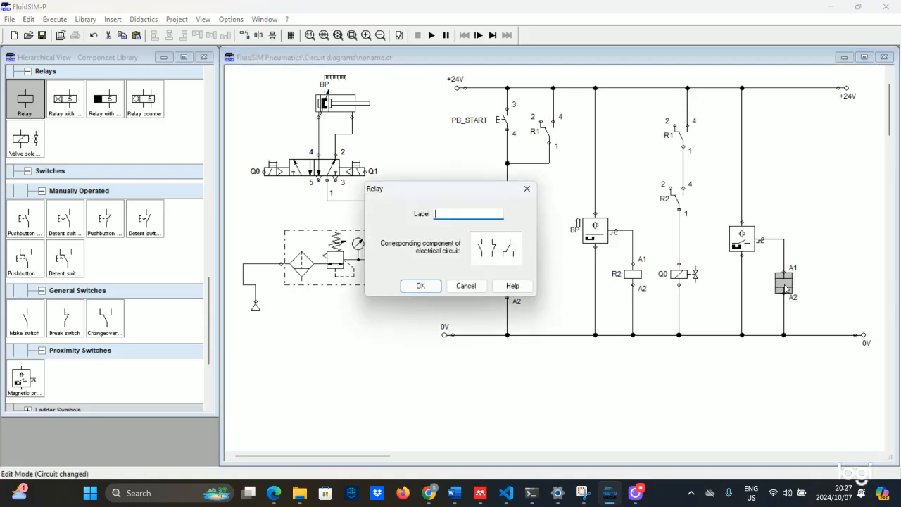
key(Return)
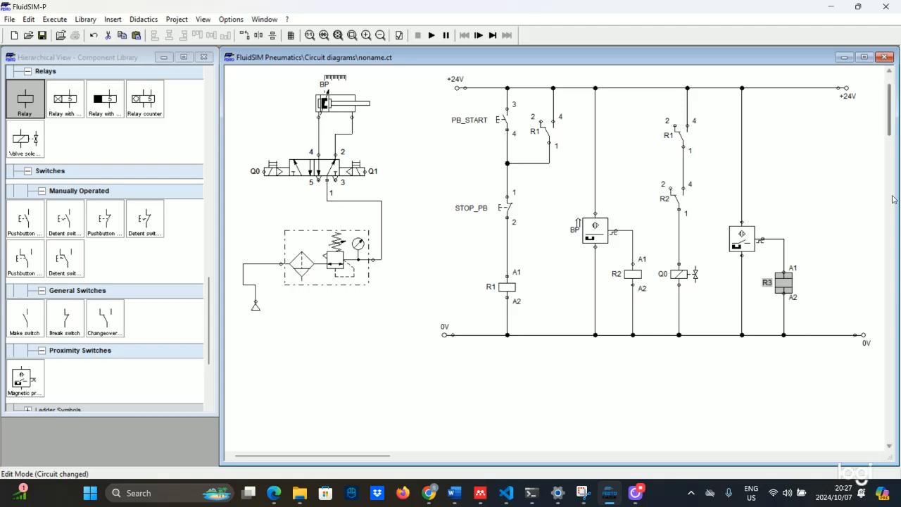
drag(845, 87, 857, 87)
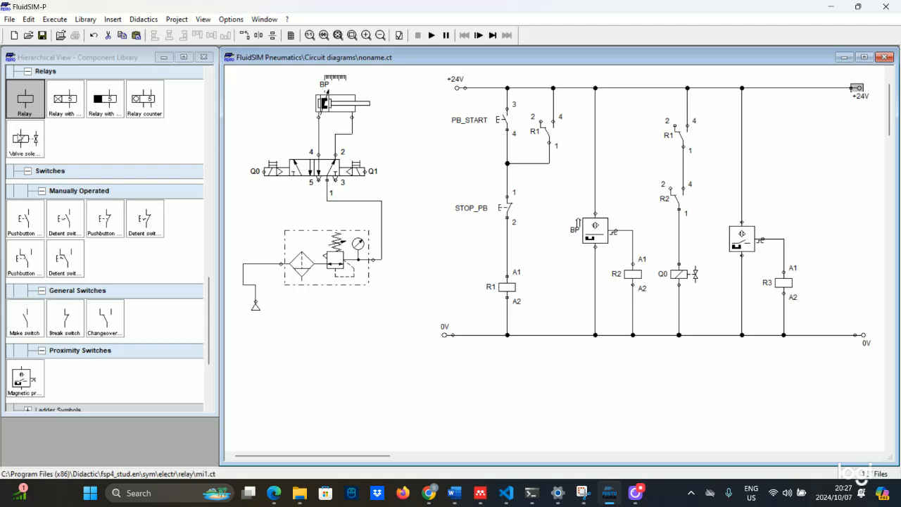
Place a valve solenoid and a changeover contact in the rightmost rung, wired between +24V and 0V
drag(25, 139, 826, 335)
drag(105, 318, 830, 88)
drag(826, 150, 822, 272)
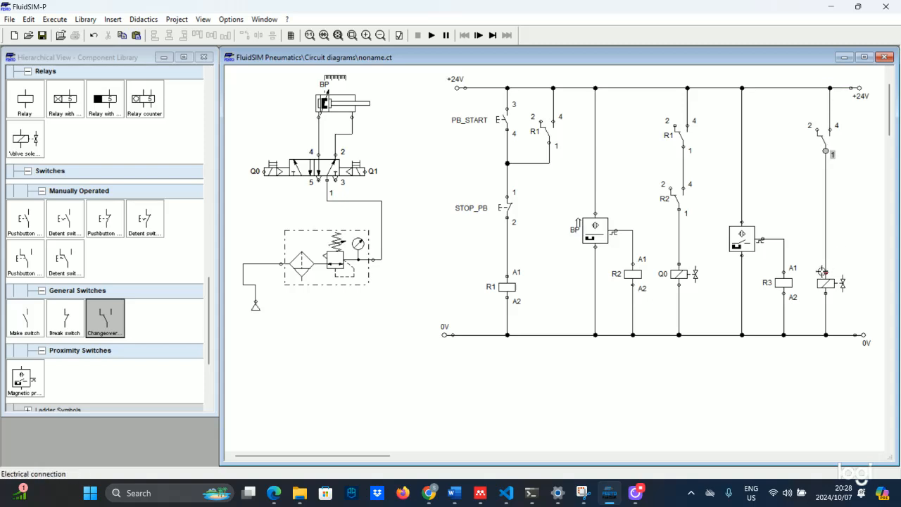
Label the changeover contact R3 and the new solenoid Q1
double_click(823, 141)
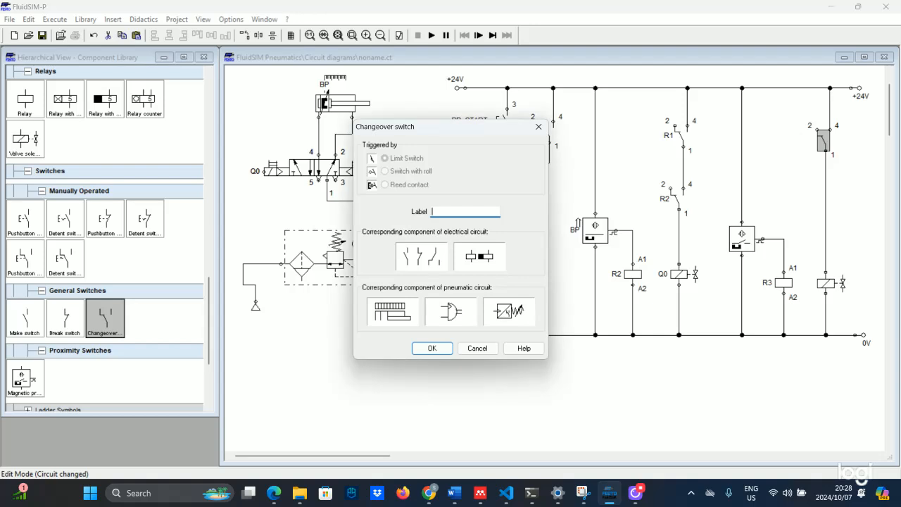
key(Return)
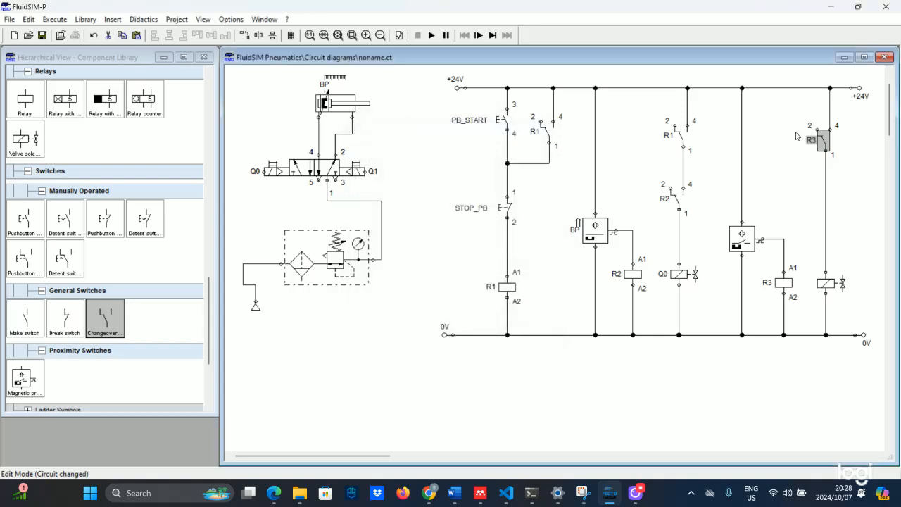
double_click(829, 286)
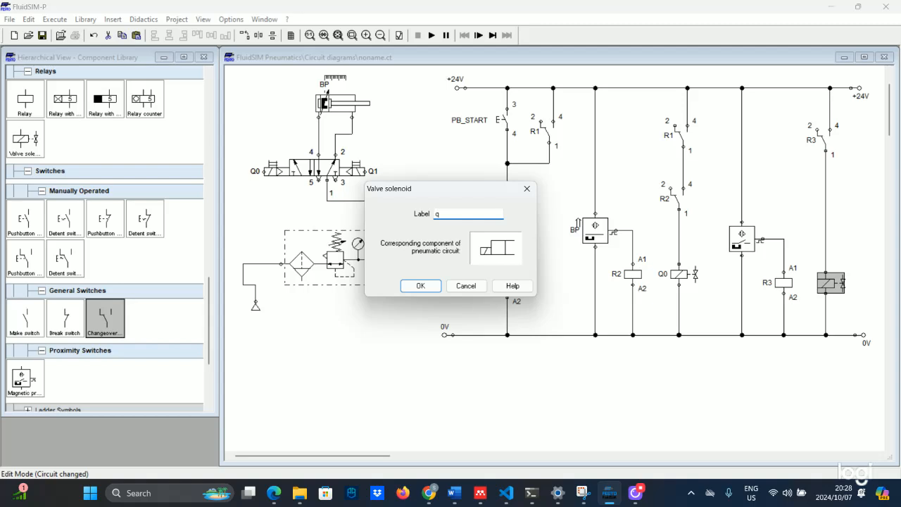
key(Return)
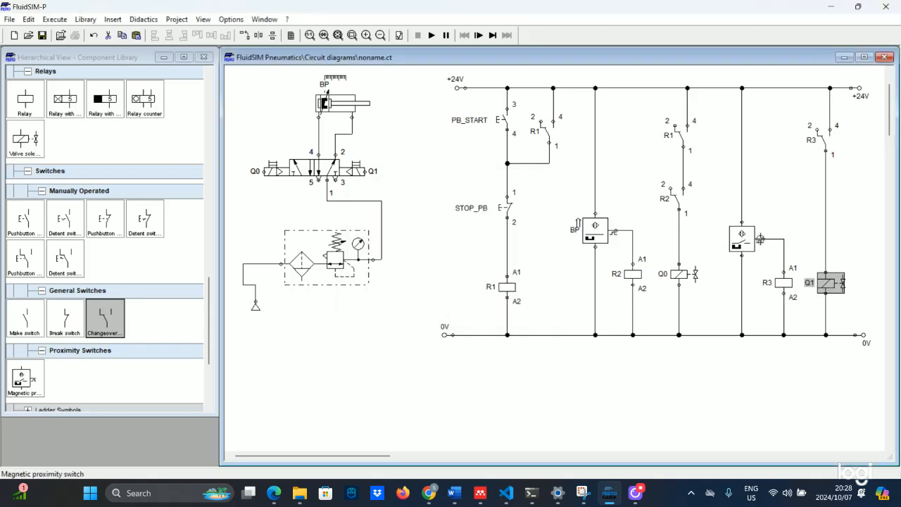
Label the second proximity switch FP
double_click(749, 241)
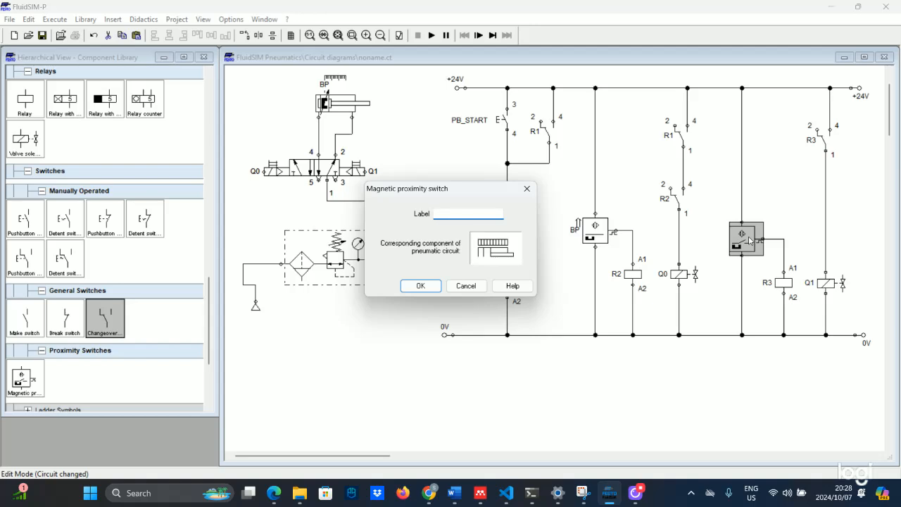
text(fp)
key(Return)
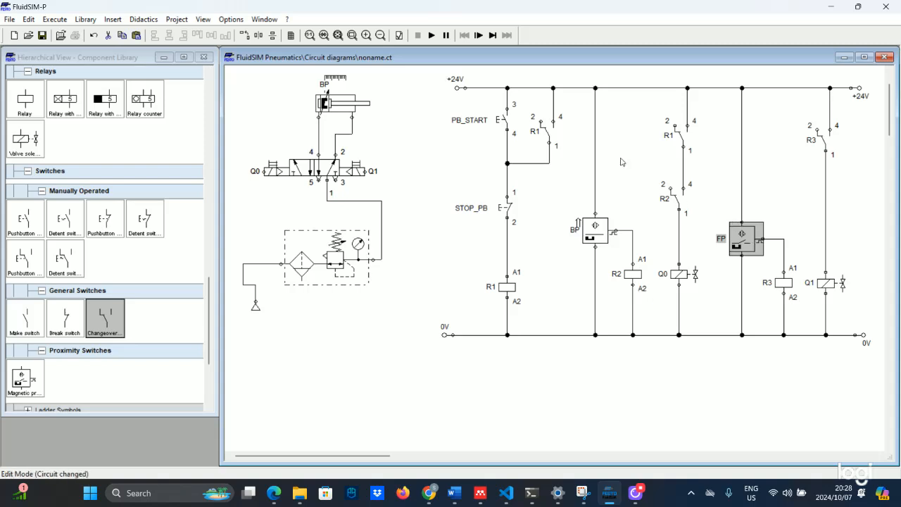
Add an fp sensor mark at 100 mm to the cylinder's distance rule, beside BP
click(331, 76)
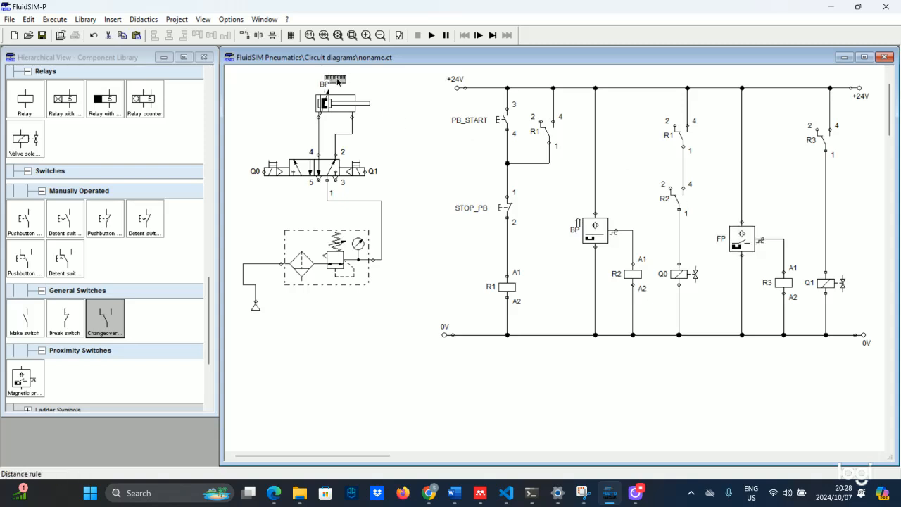
double_click(338, 82)
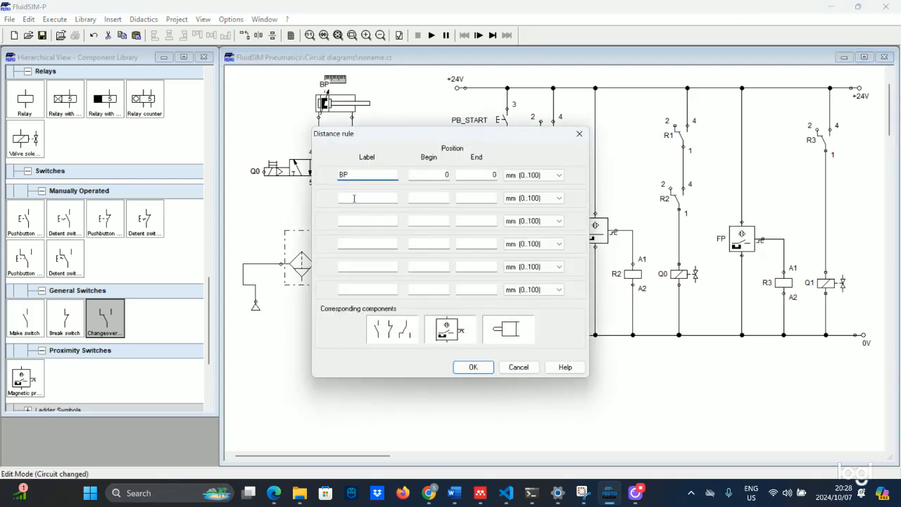
click(355, 198)
text(fp)
click(430, 199)
click(495, 198)
text(100)
key(Return)
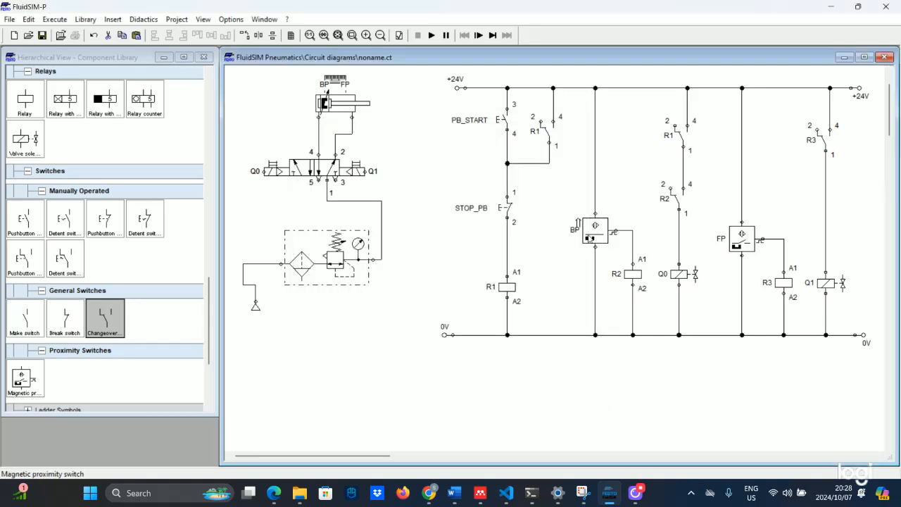
Simulate the circuit, starting the cylinder cycle with PB_START and stopping it with STOP_PB
click(432, 35)
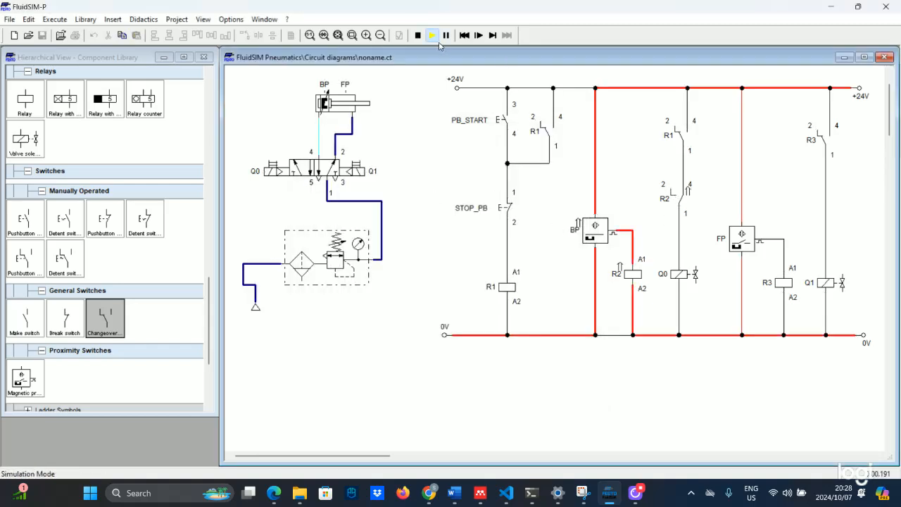
click(502, 120)
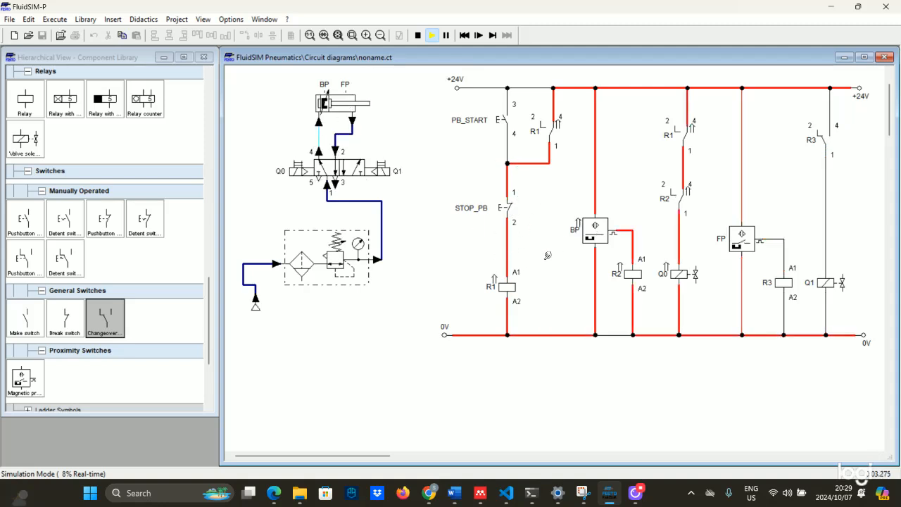
click(508, 209)
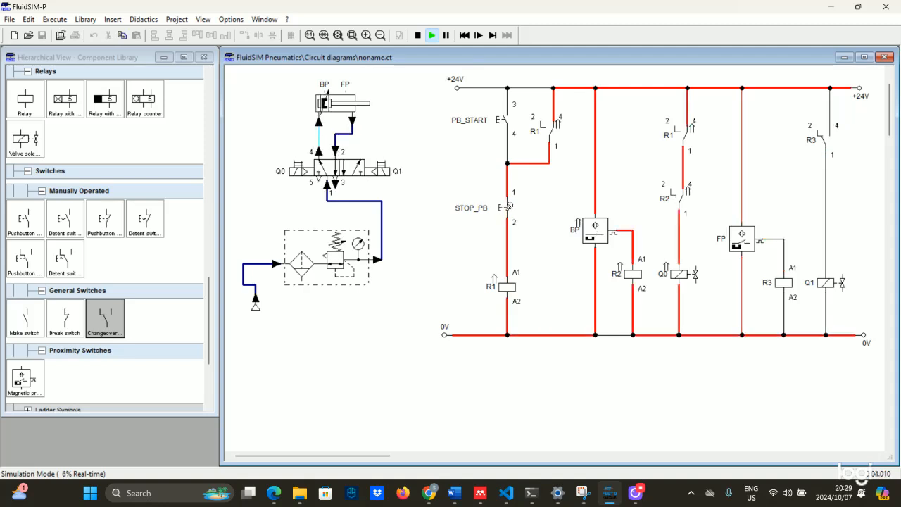
click(508, 206)
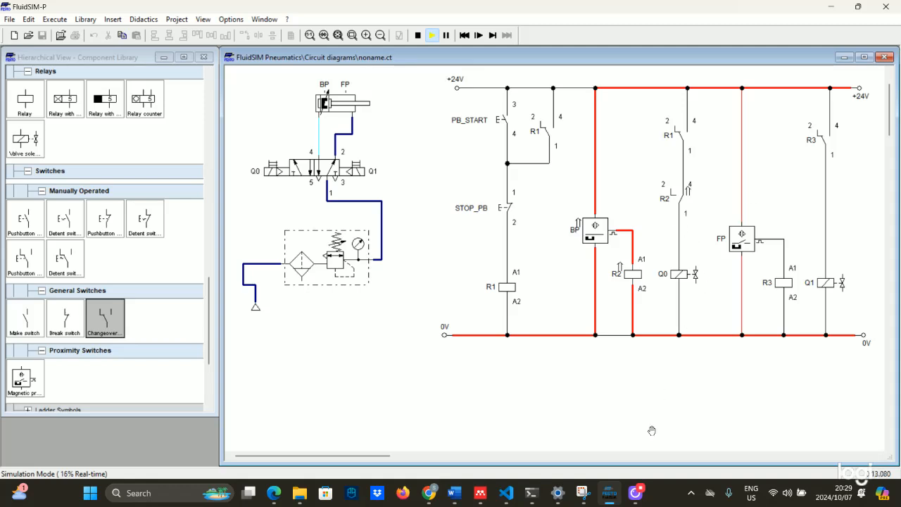
click(639, 491)
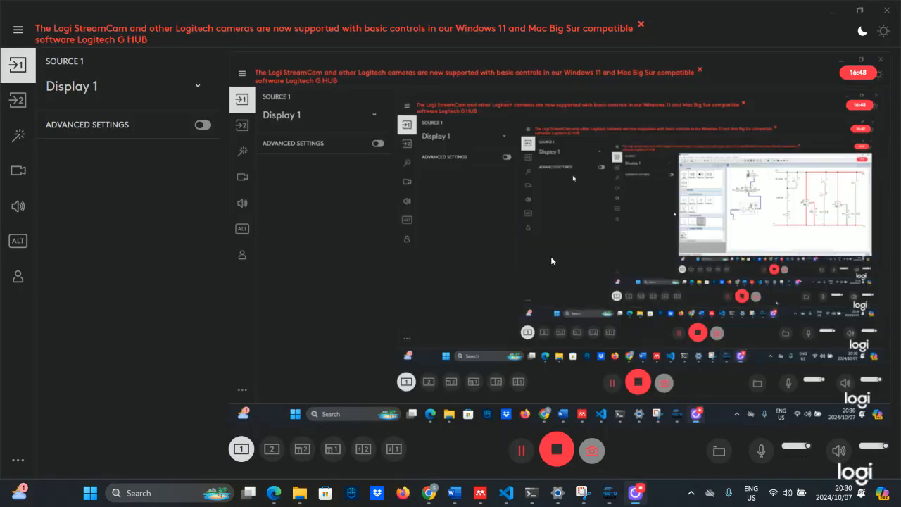